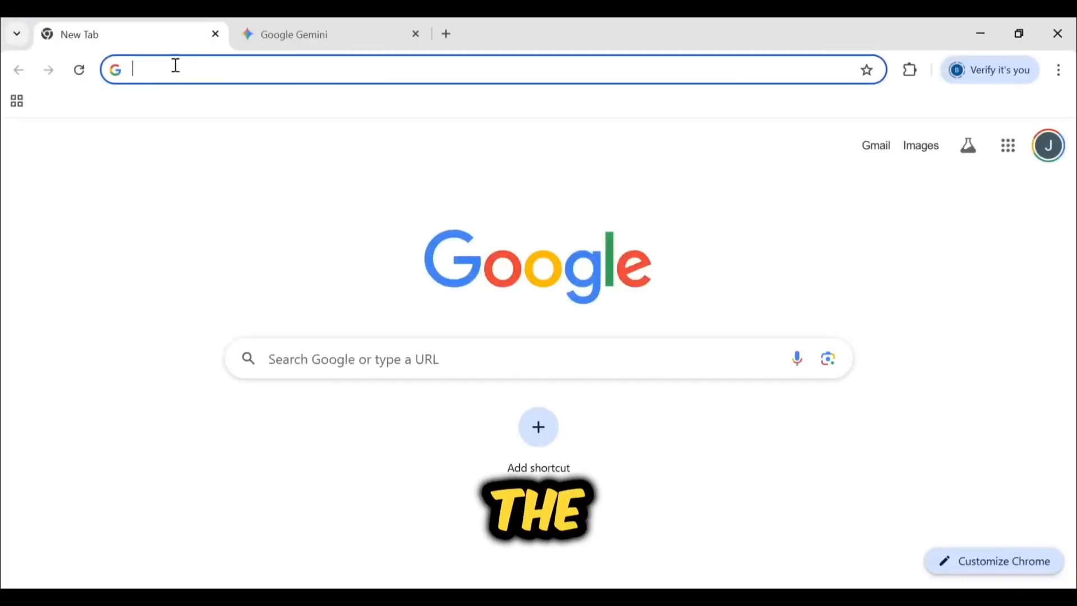
text(x)
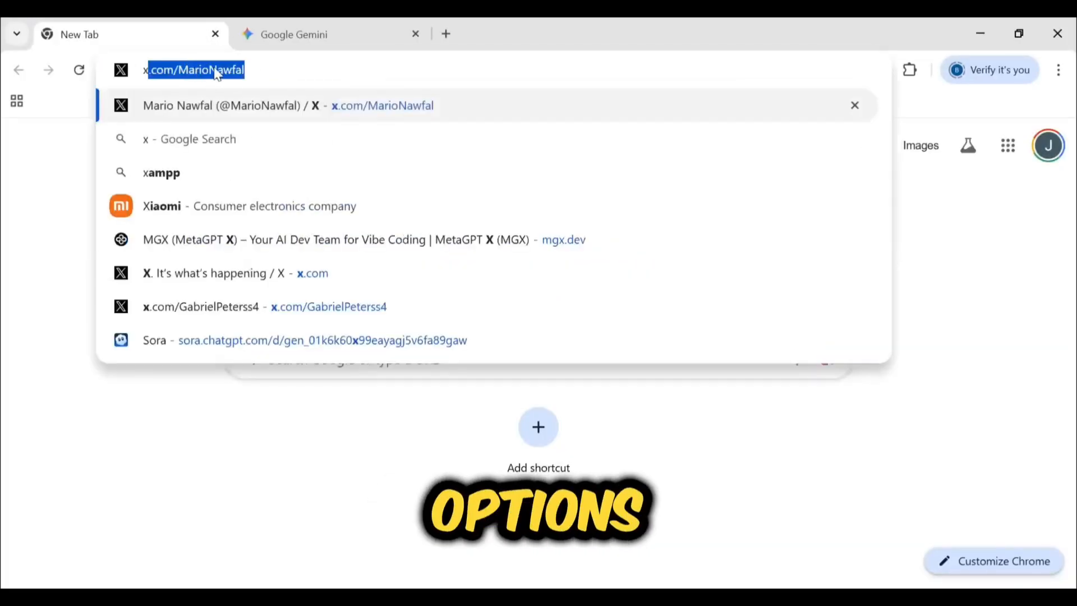
key(BackSpace)
key(BackSpace)
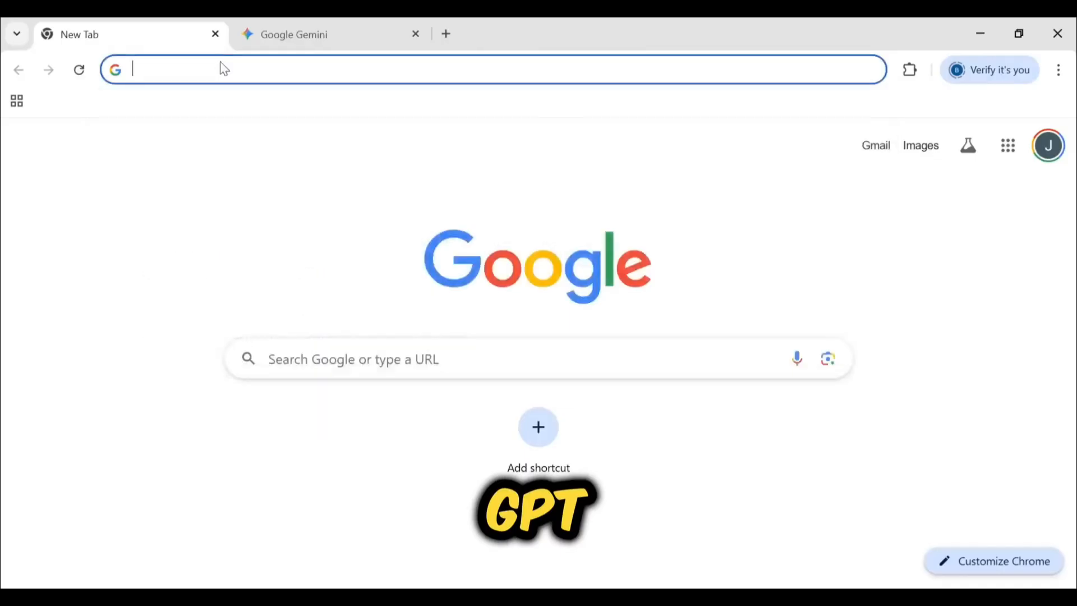
text(c)
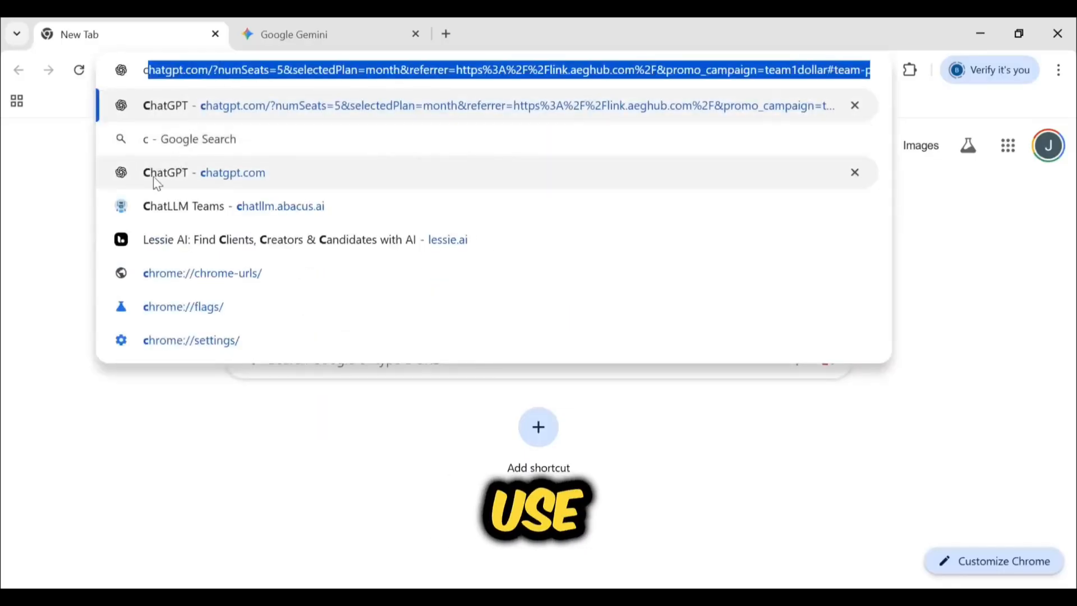
Switch to Gemini and write a prompt for a Disney-style short story with two characters that should be 60sec long
click(272, 47)
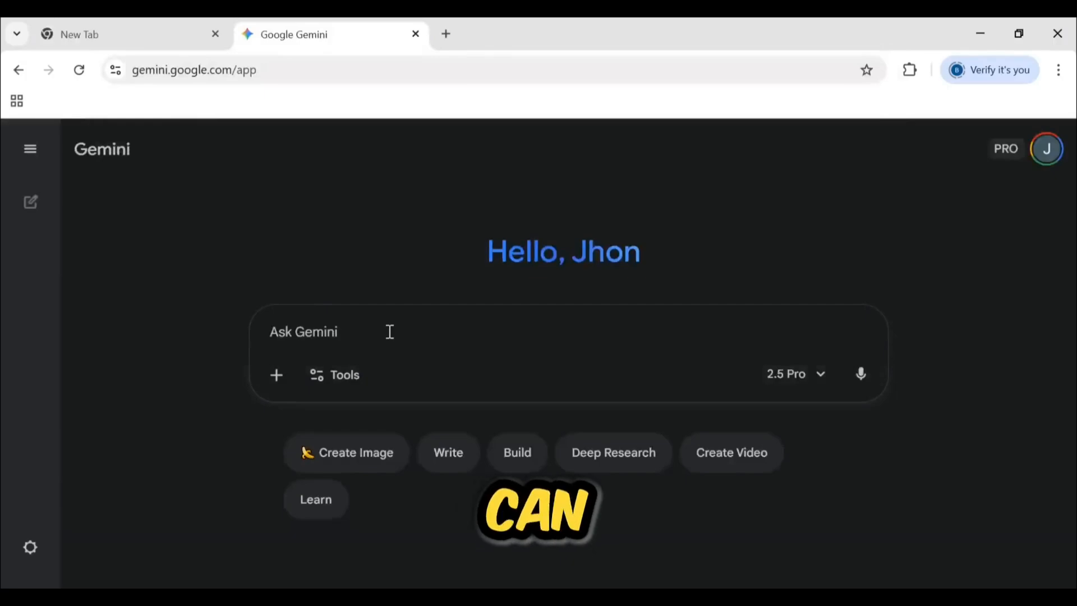
text(hey write an short story in disney style with two characters)
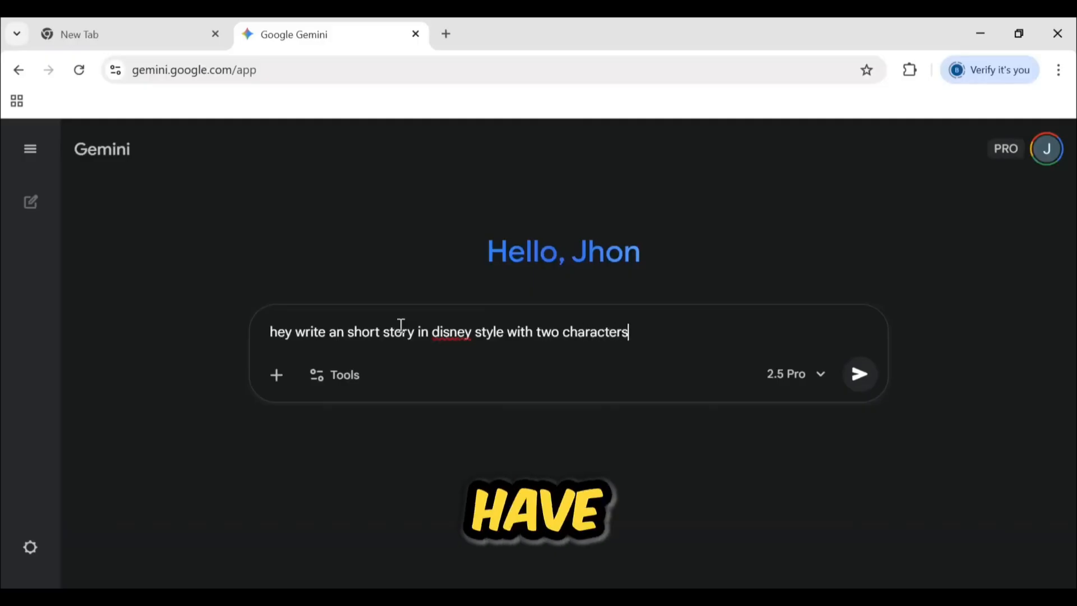
text( the stry should be 60sec long)
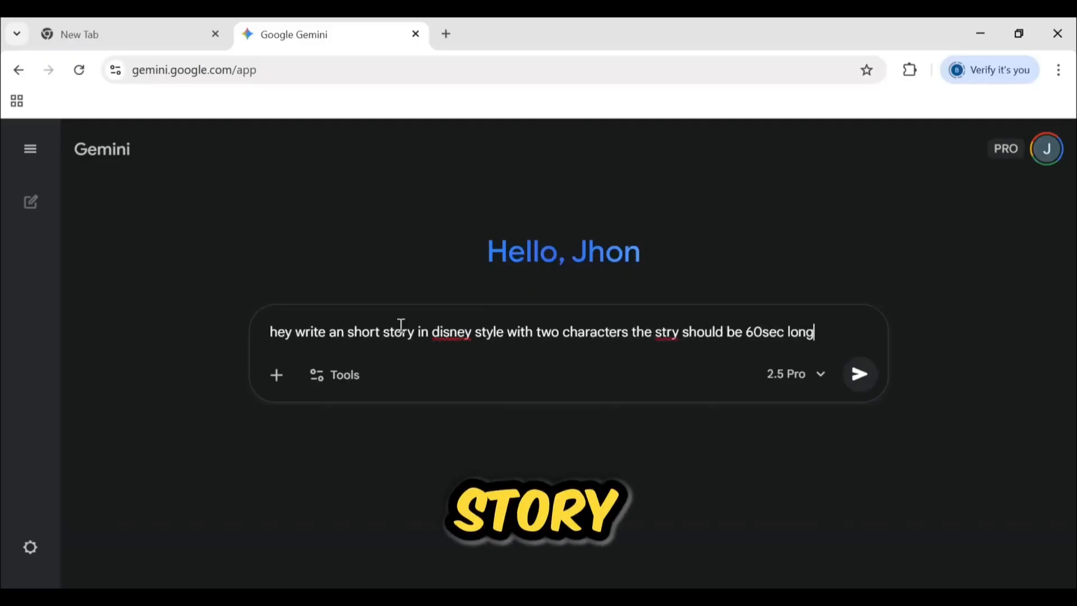
Correct the misspelled words in the prompt to "Disney" and "story" and submit the story request
right_click(461, 338)
click(487, 264)
right_click(672, 338)
click(697, 219)
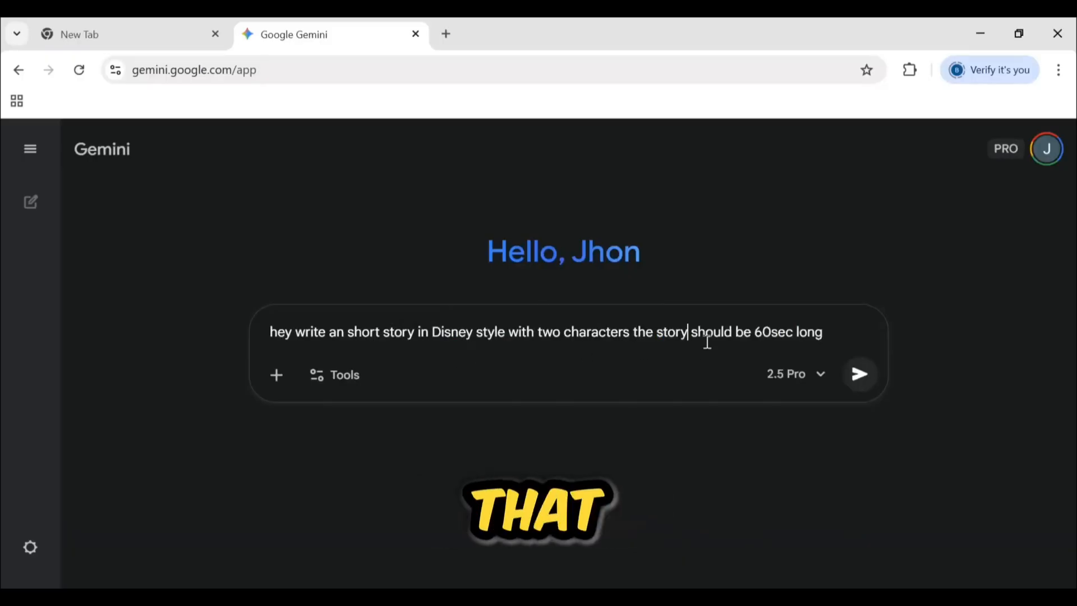
key(Return)
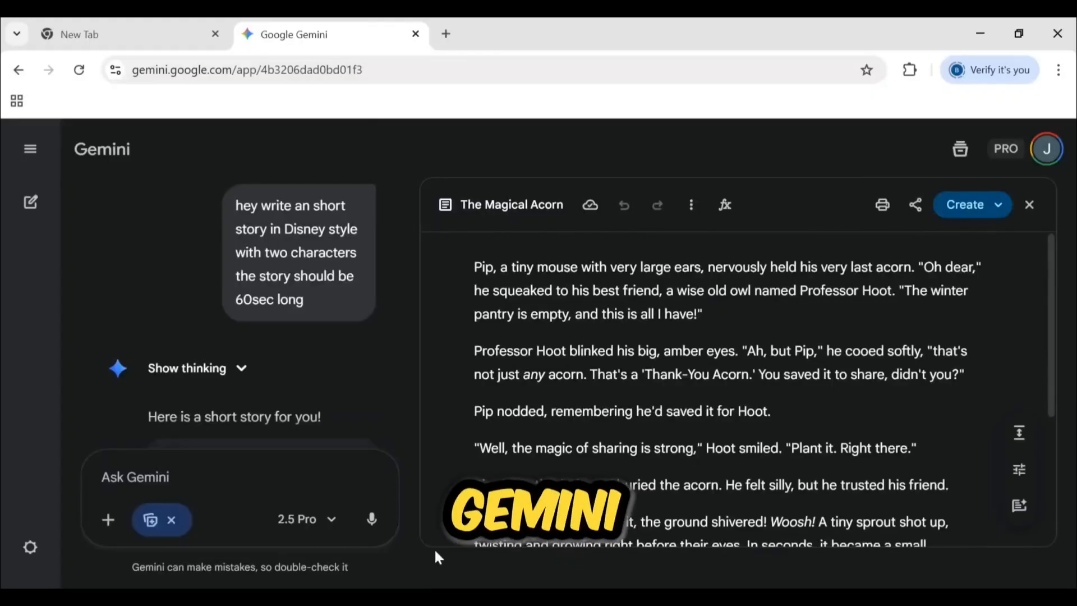
Close the story document and request 12 connected visual prompts for the story with smooth flow and the story style mentioned
click(1030, 204)
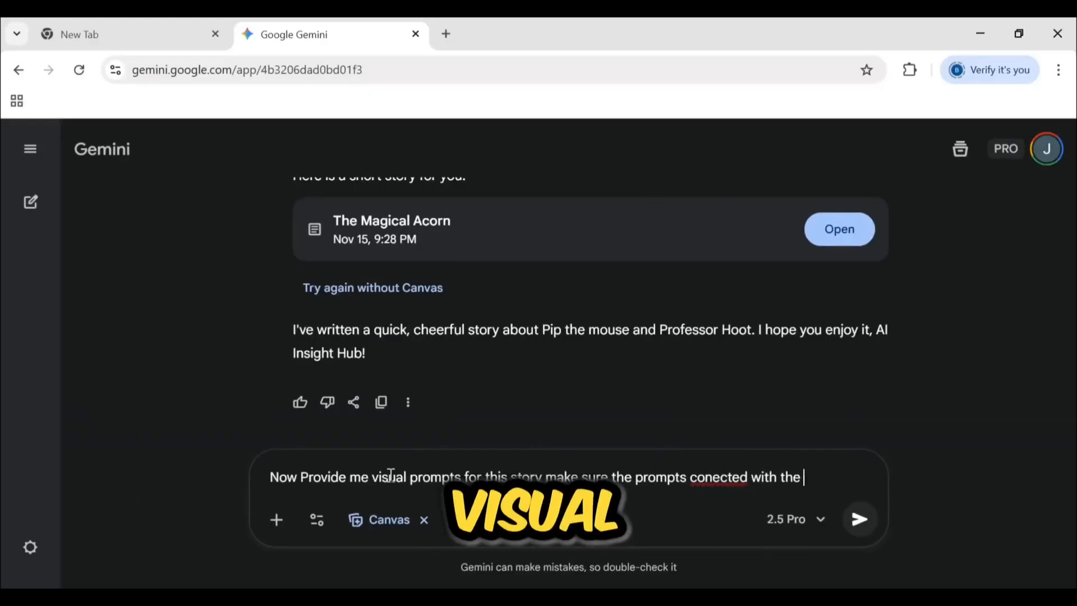
text(previous for the smooth flow make su)
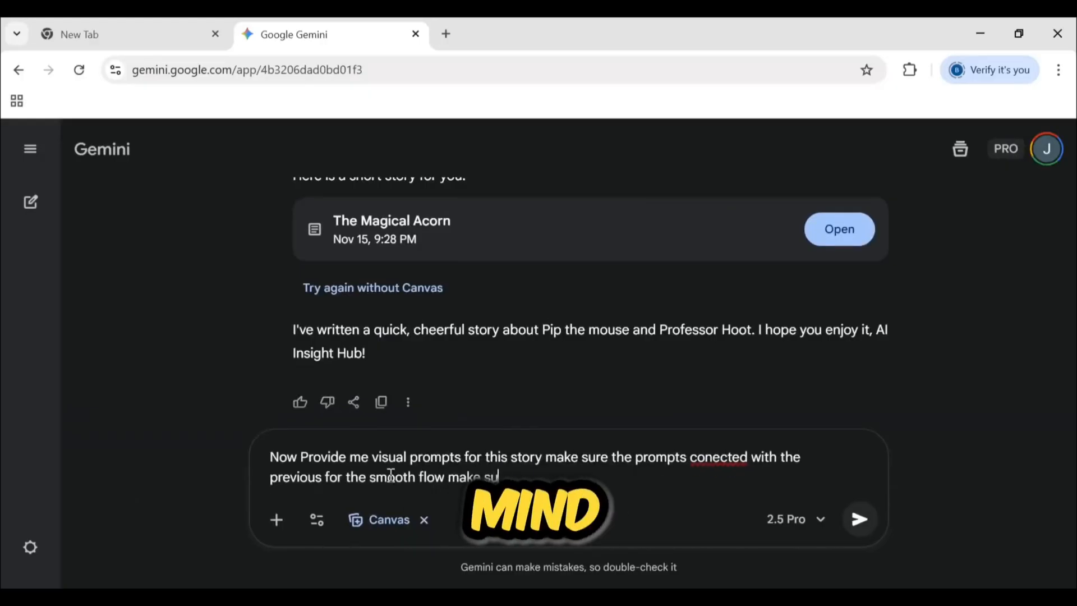
text( the story style in your )
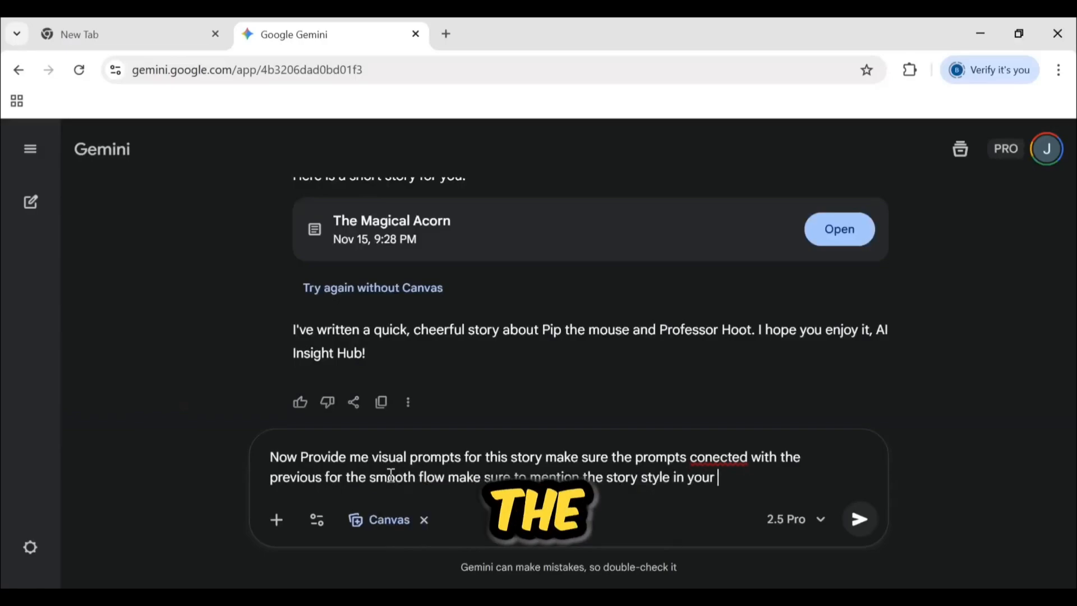
text(prompts I need 12 prompts for thi)
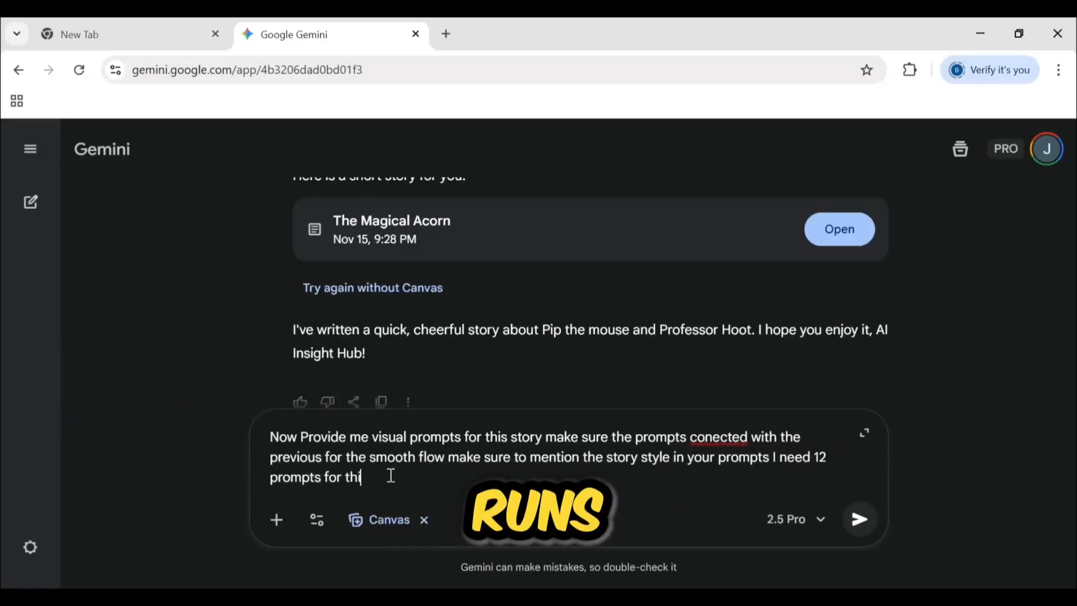
text(s story)
key(Return)
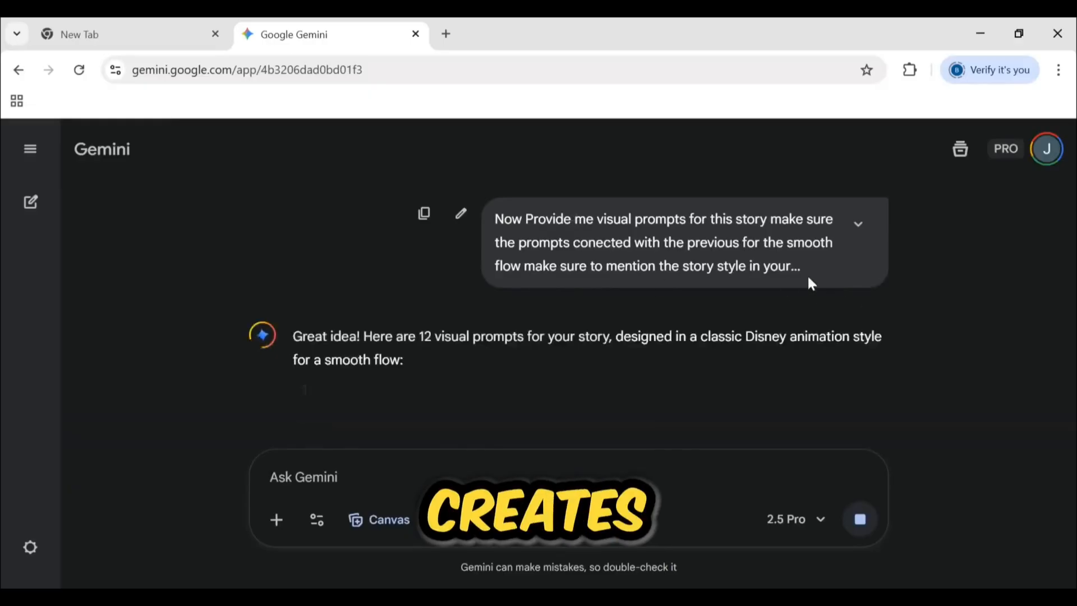
Review the generated visual prompts and copy the first one, the close-up of Pip holding his acorn
scroll(527, 288, down, 3)
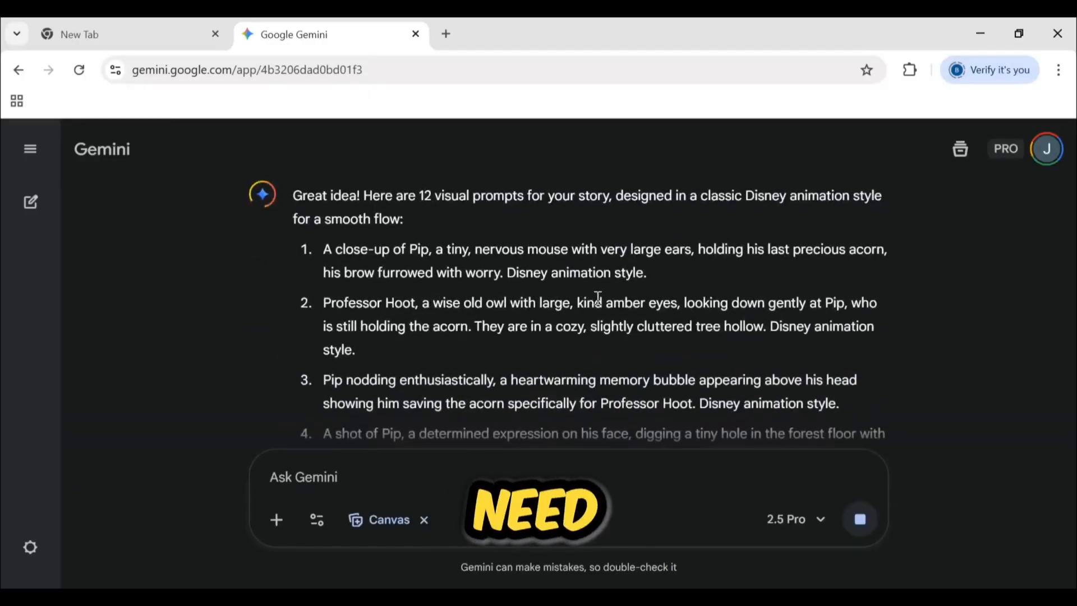
scroll(594, 305, down, 10)
scroll(386, 331, up, 12)
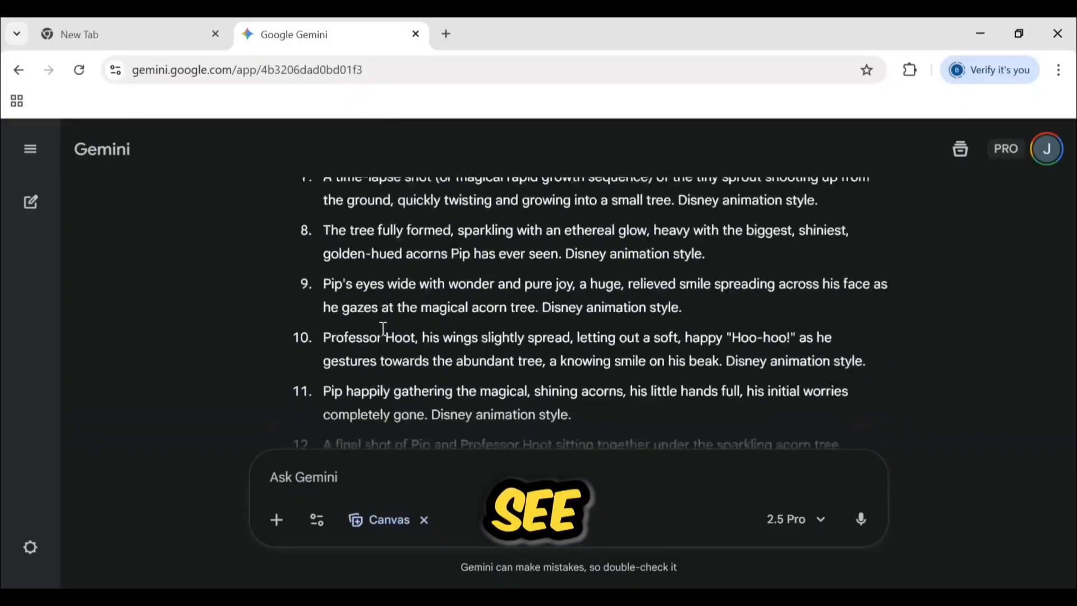
scroll(385, 327, up, 3)
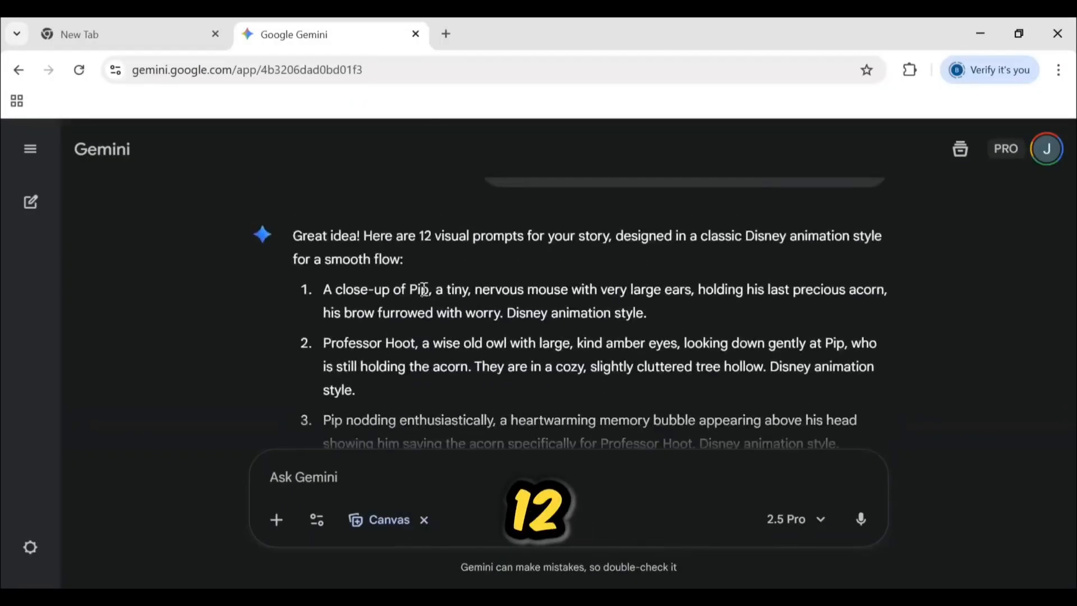
drag(381, 290, 660, 322)
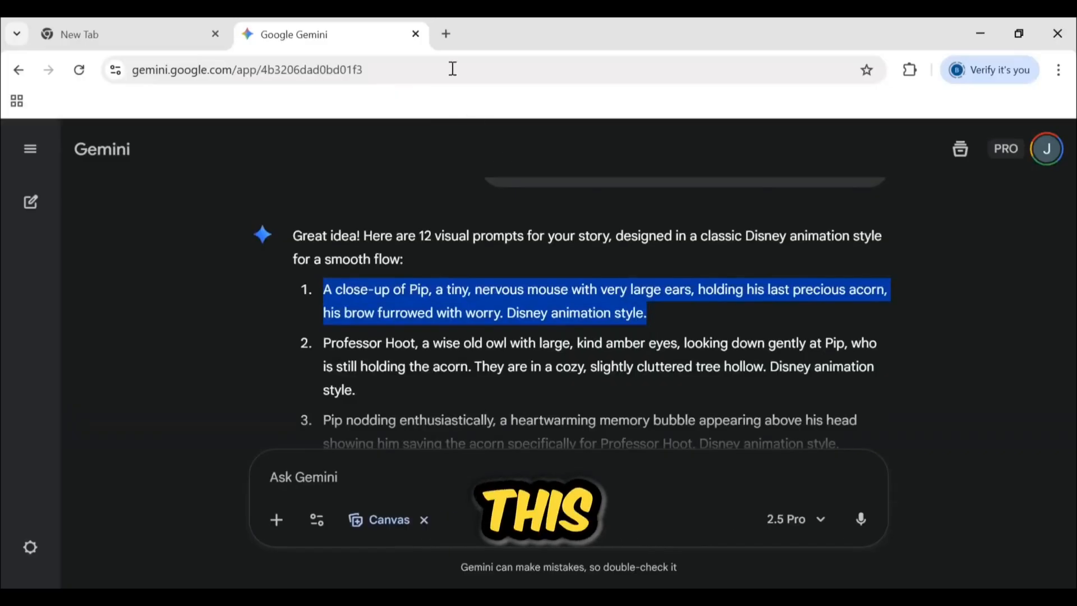
Search for "grok" in a new browser tab and open the Grok website
click(443, 36)
text(grok)
key(Return)
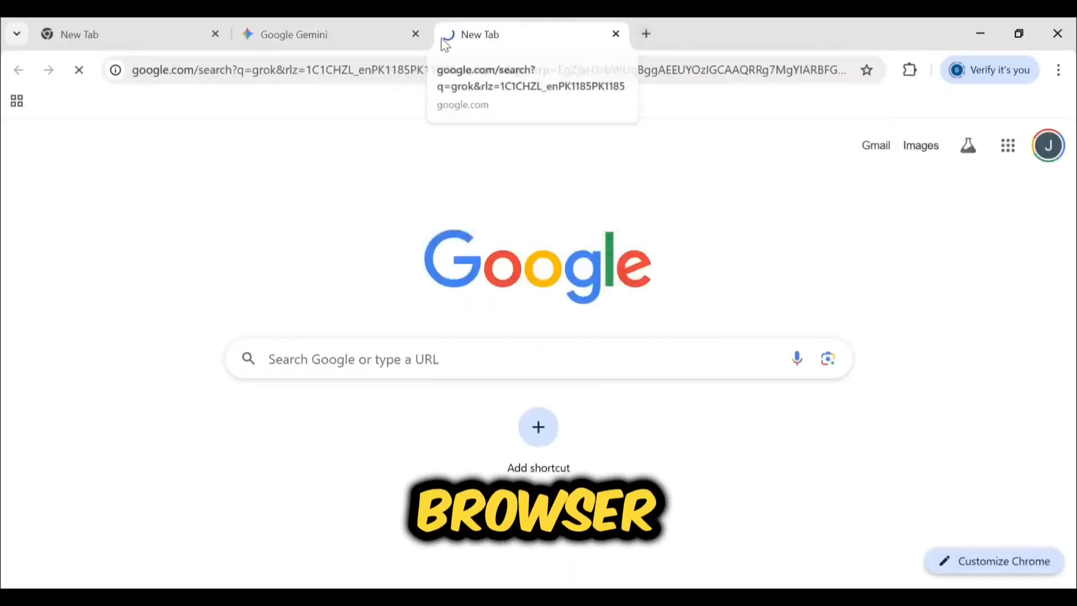
click(102, 316)
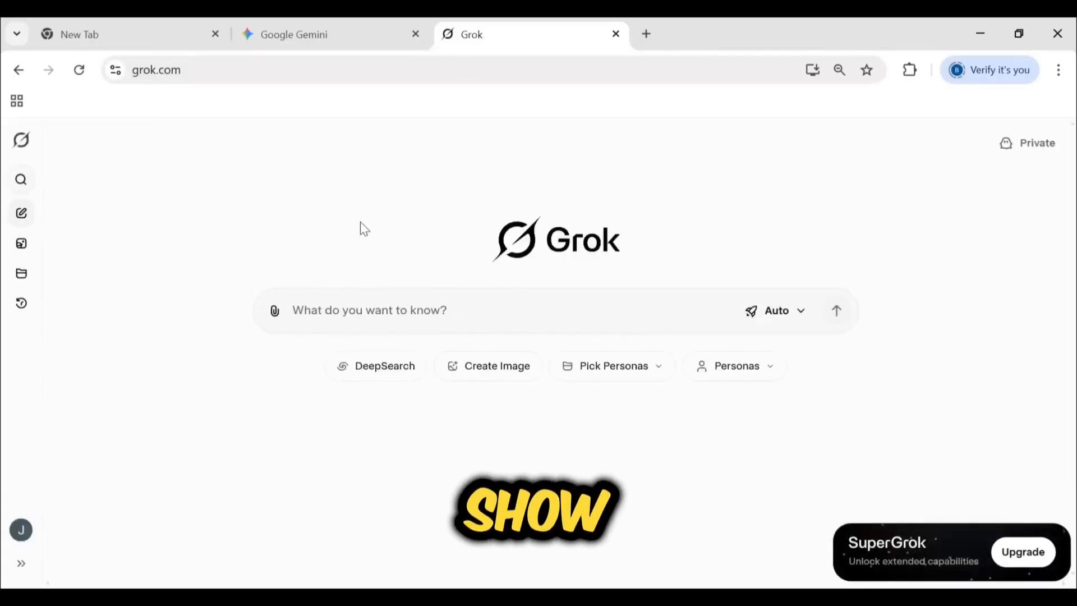
click(22, 562)
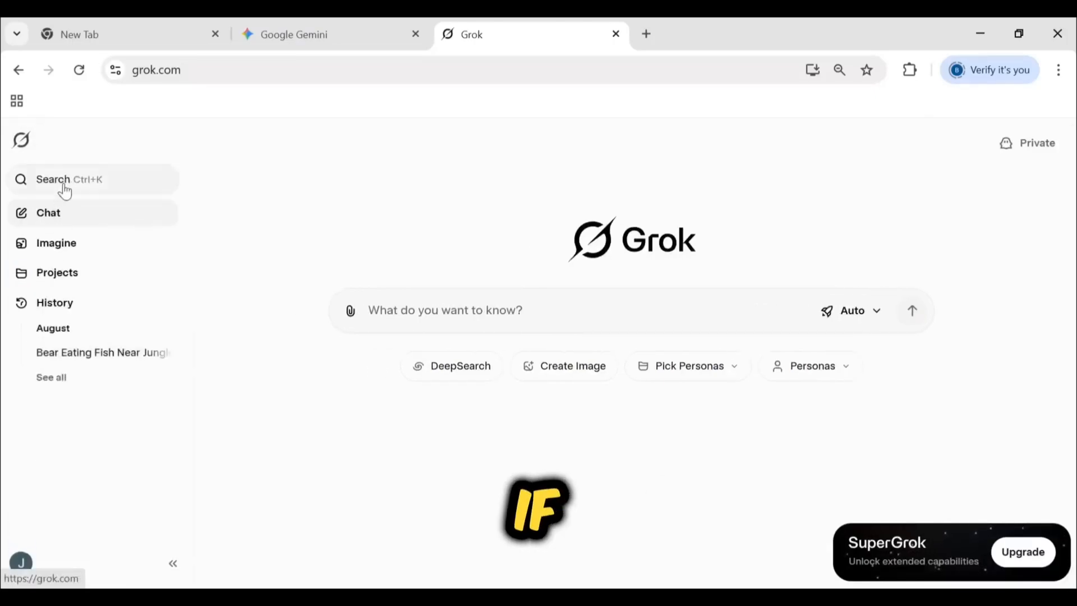
click(61, 254)
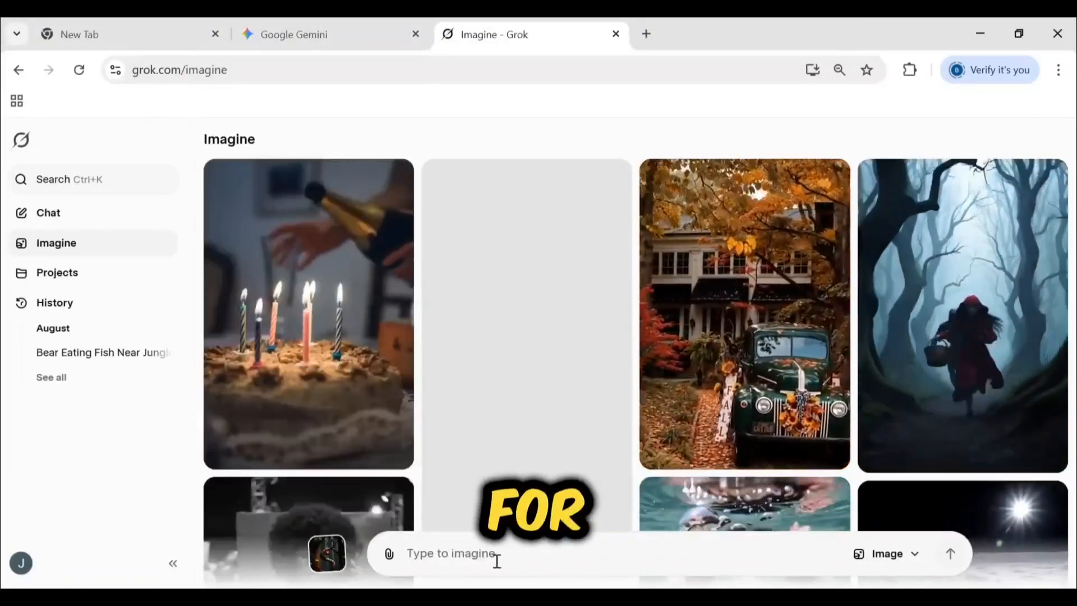
click(23, 145)
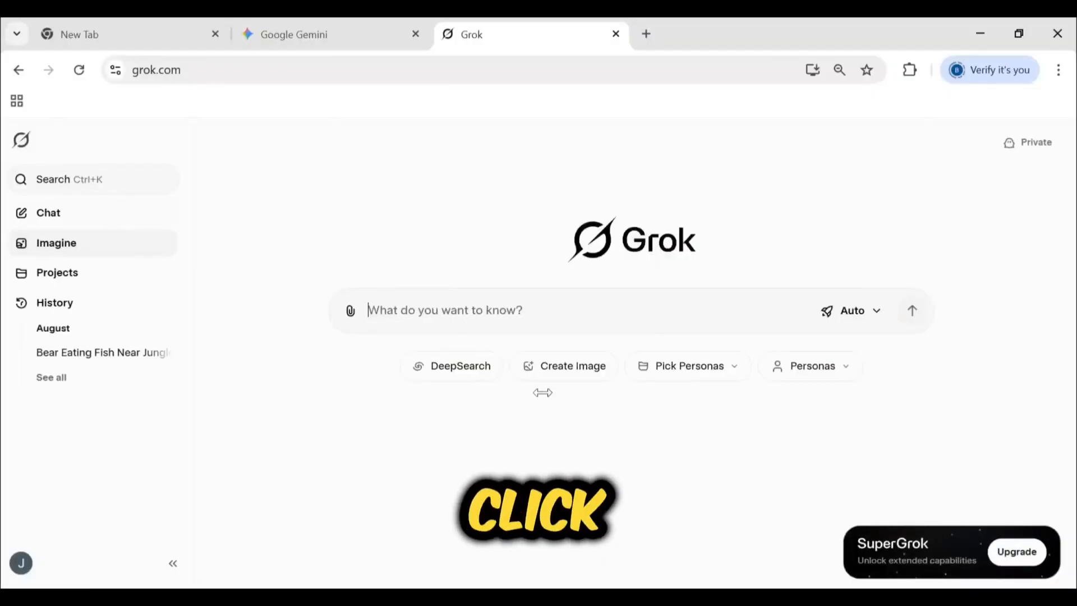
click(168, 567)
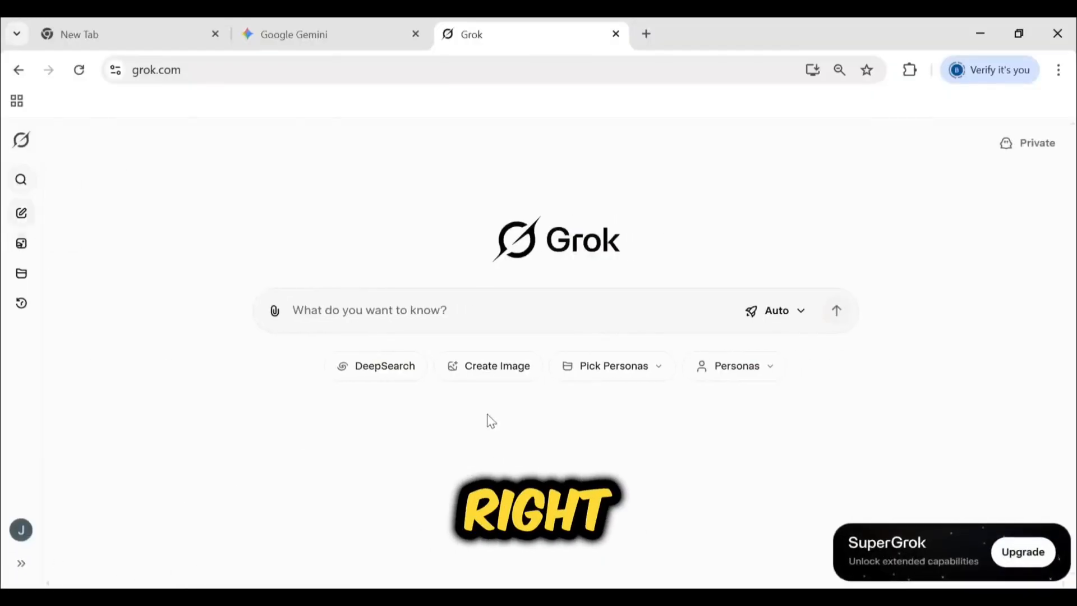
Open Grok's image creation page and set it to generate images with a 2:3 aspect ratio
click(475, 372)
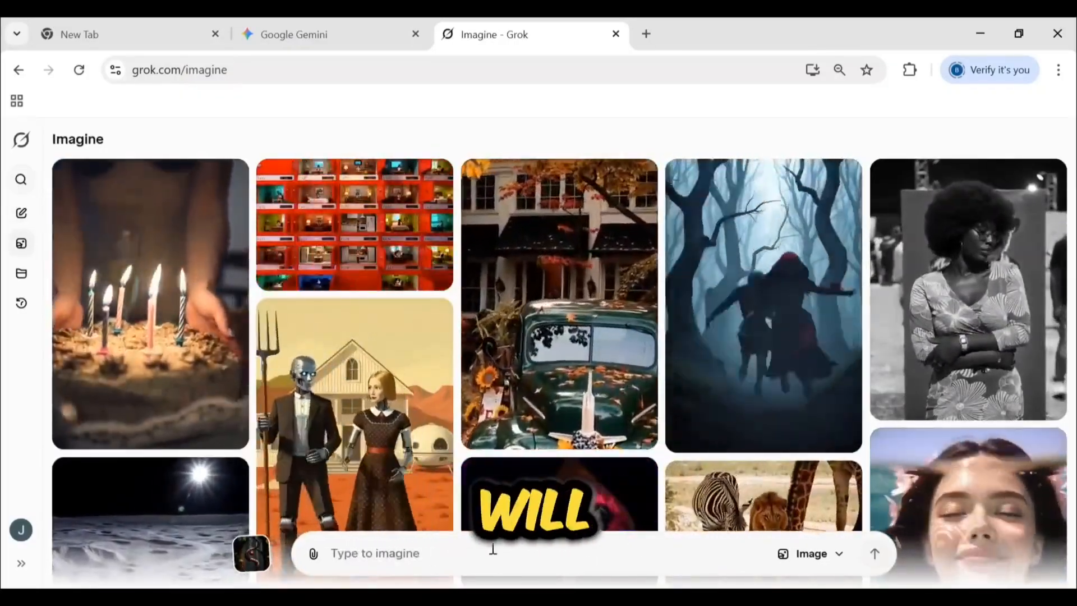
click(846, 556)
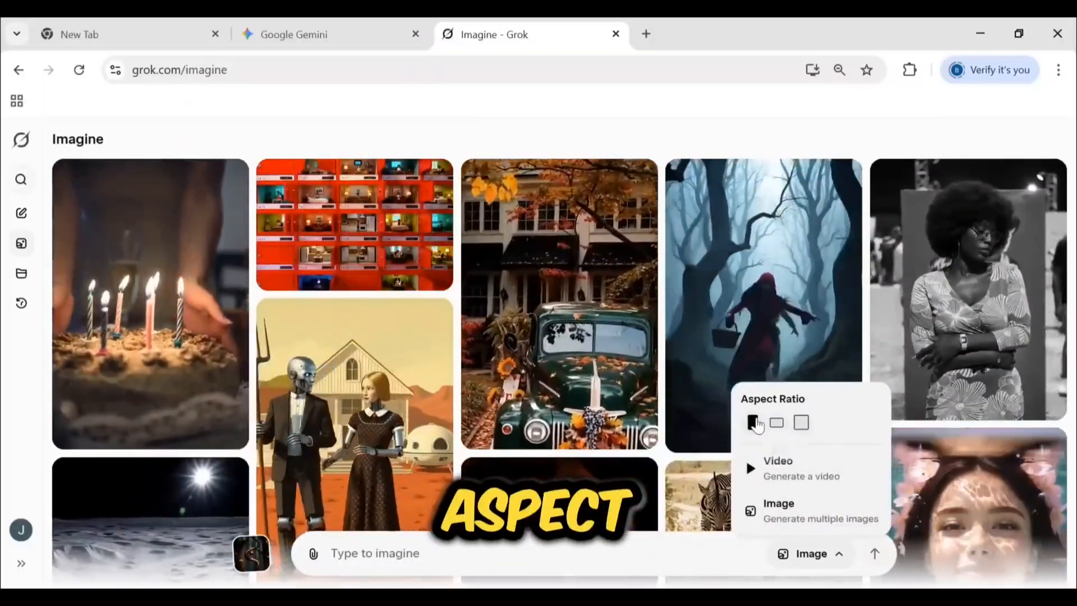
click(781, 427)
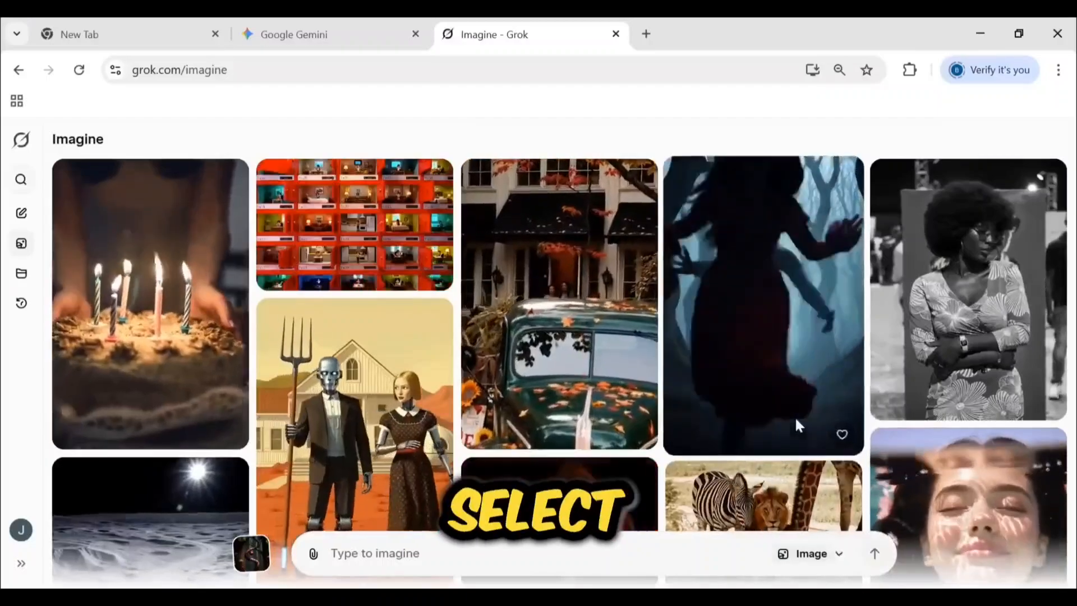
click(829, 555)
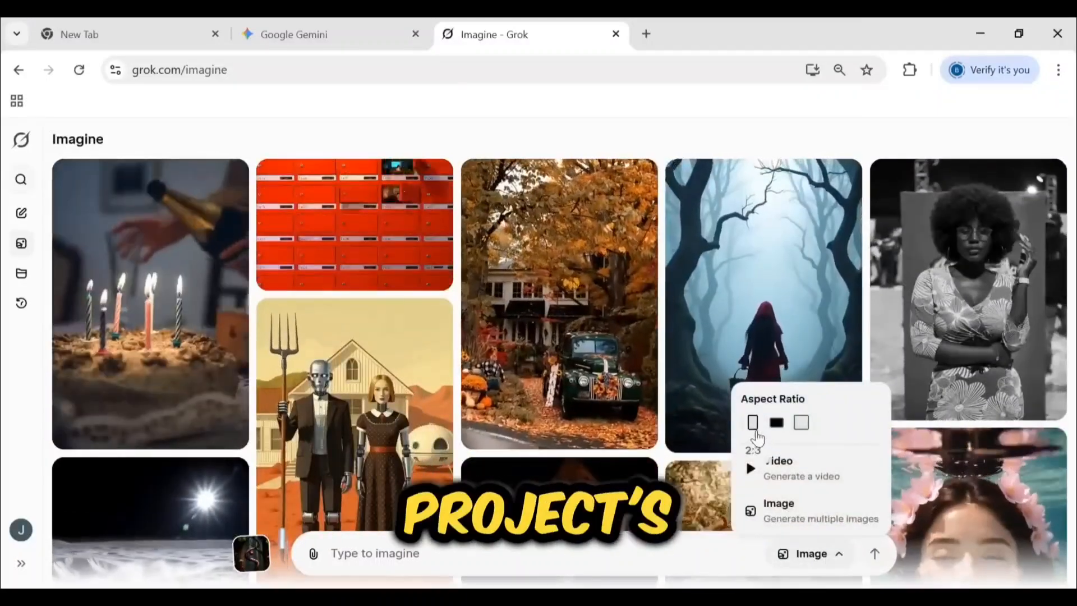
click(755, 430)
click(822, 556)
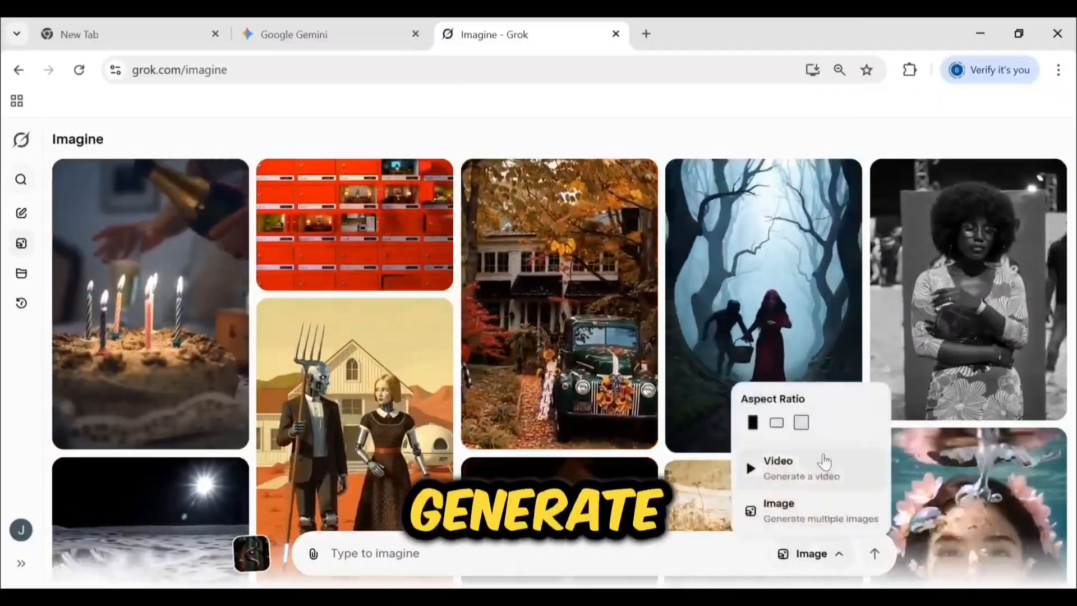
click(802, 513)
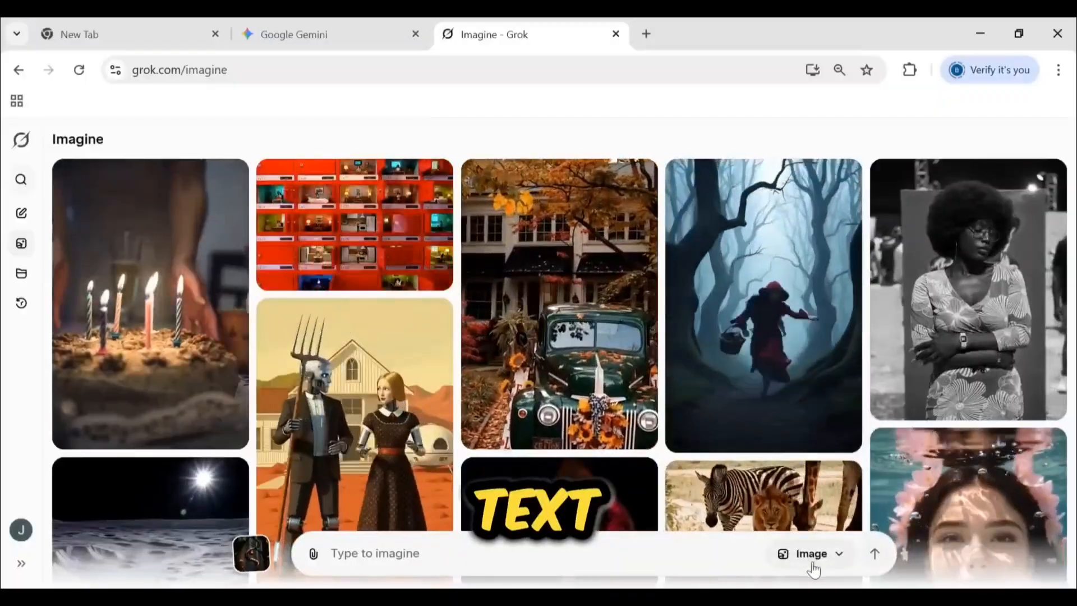
click(812, 555)
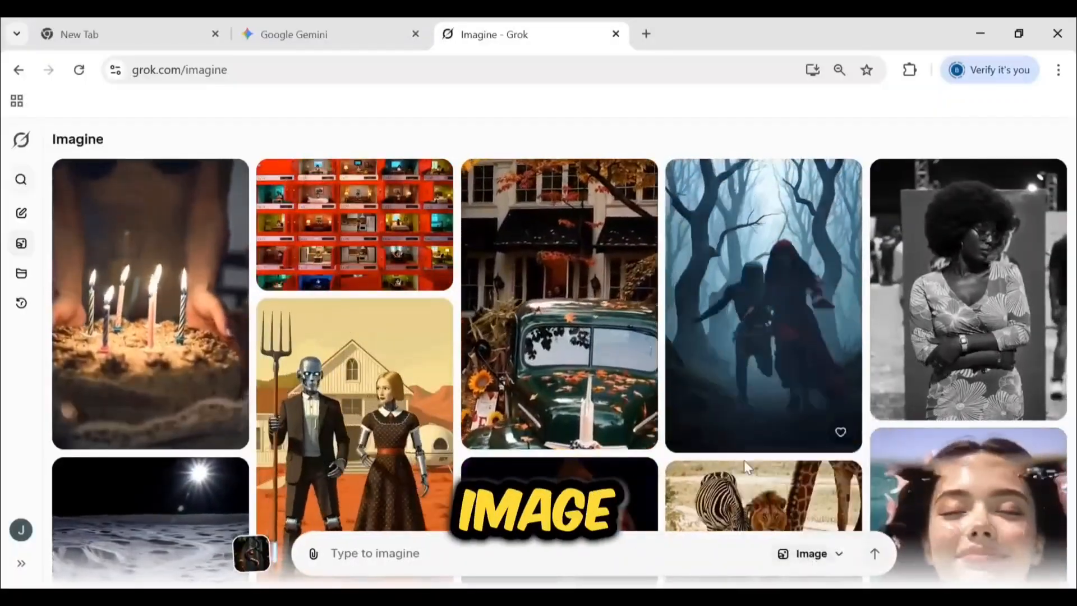
Generate images from the copied close-up prompt of Pip the mouse with his acorn and review the variations
click(519, 555)
text(A close-up of Pip, a nervous squirrel with large ears, holding his last precious acorn, his brow furrowed with worry. Disney animation style.)
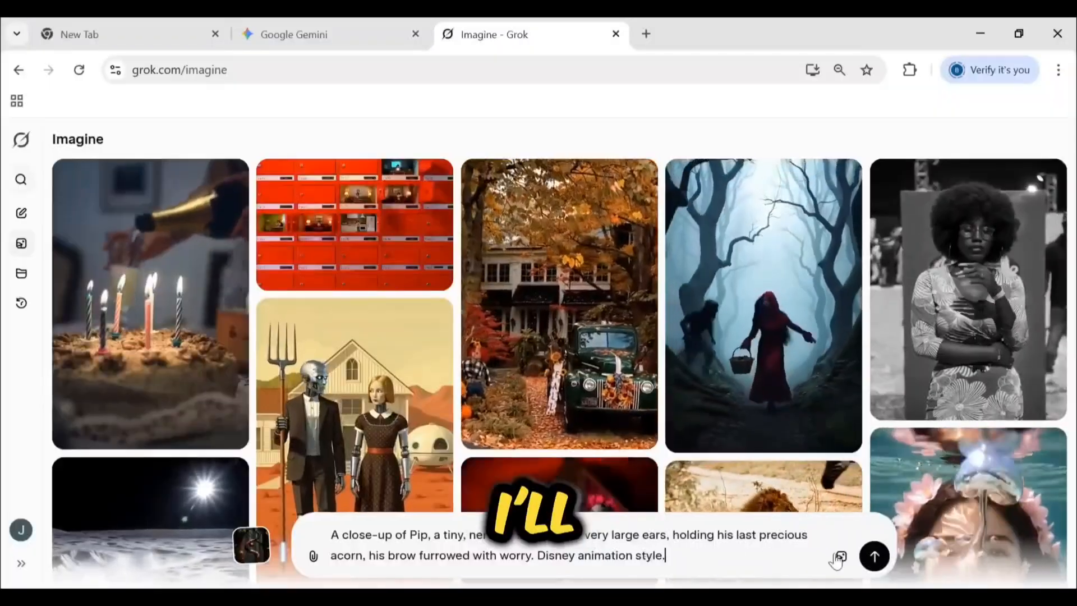
click(877, 558)
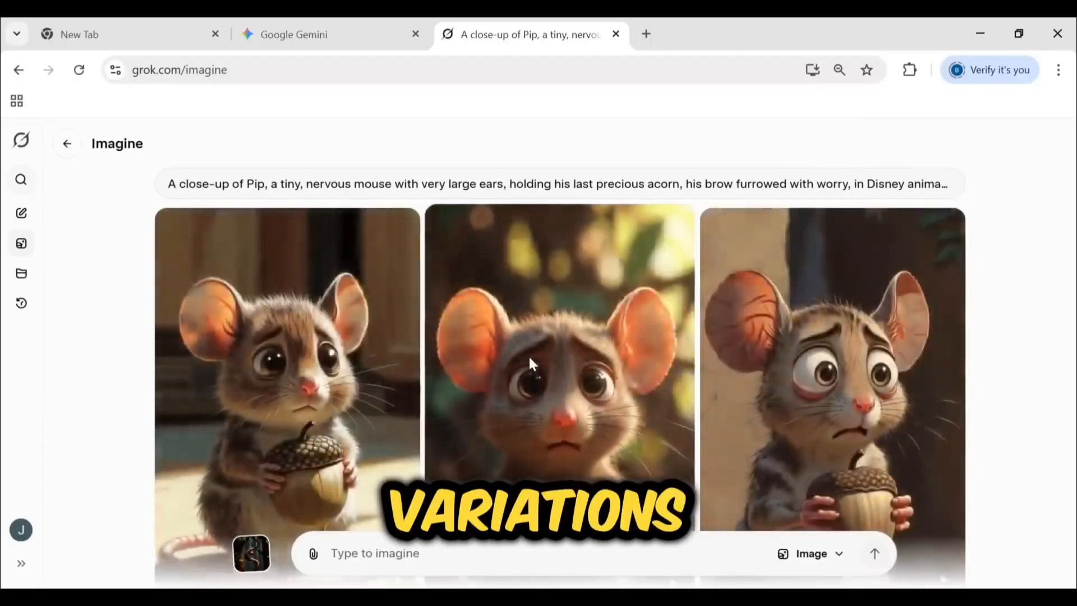
scroll(1043, 352, down, 8)
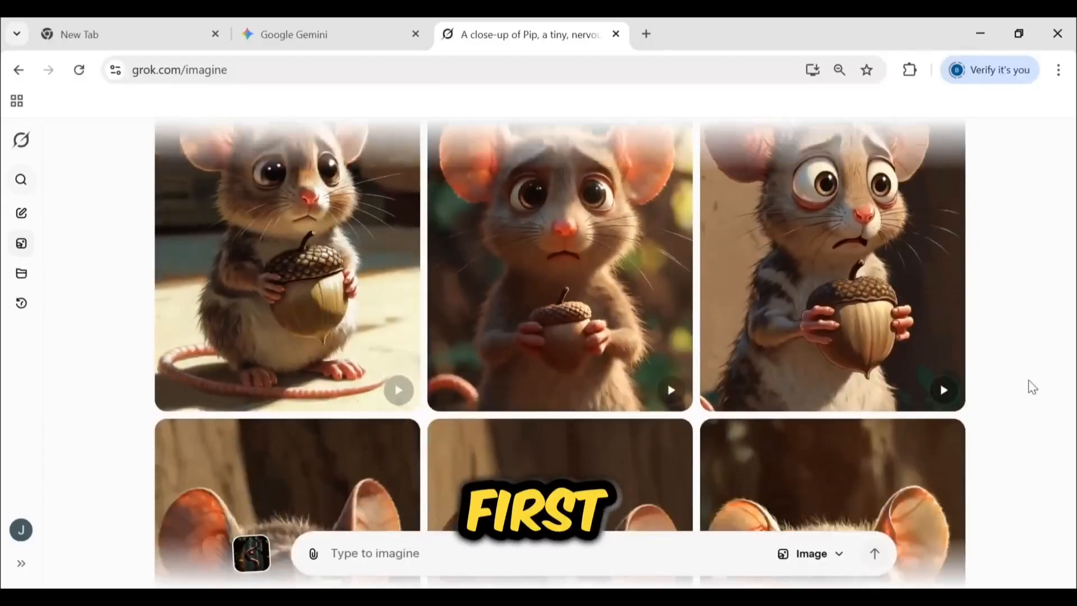
scroll(1029, 385, up, 9)
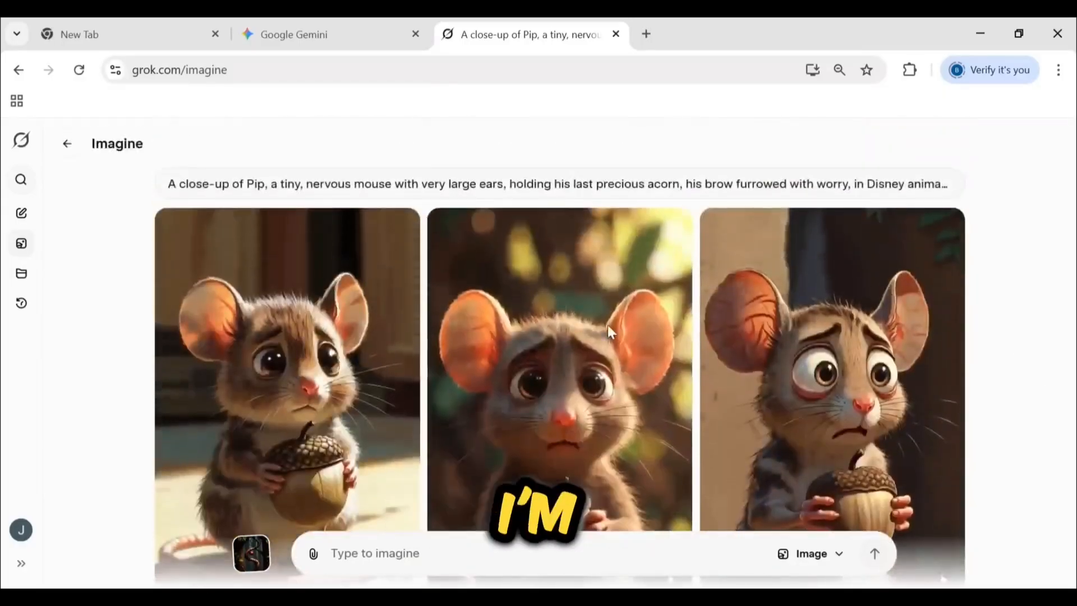
scroll(586, 435, down, 2)
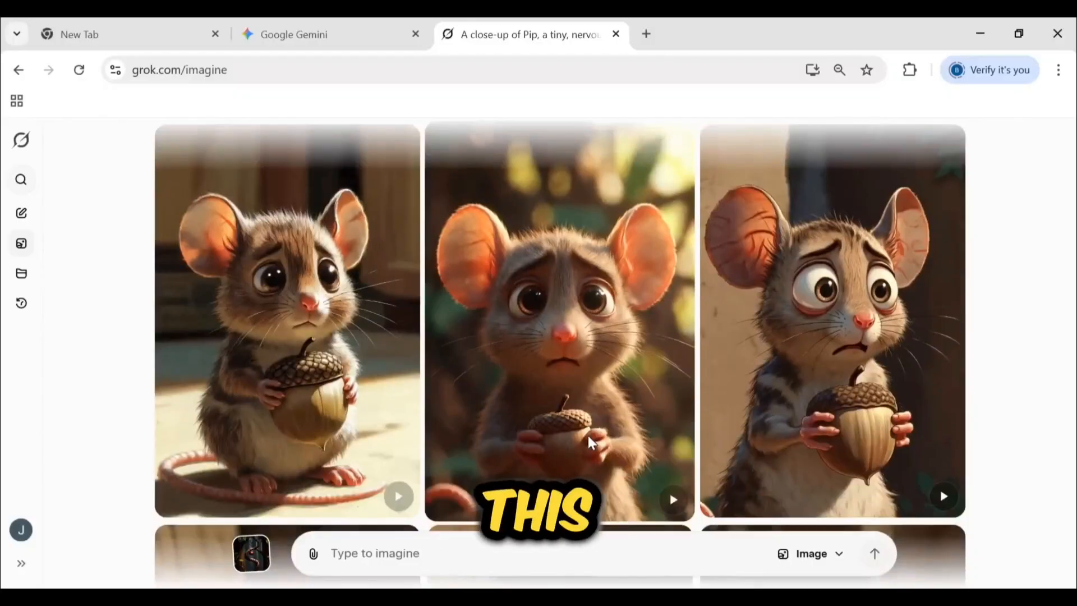
Open the generated image of wide-eyed Pip against the dark wall and enter the copied close-up prompt as its video prompt
scroll(567, 436, down, 2)
scroll(730, 443, up, 2)
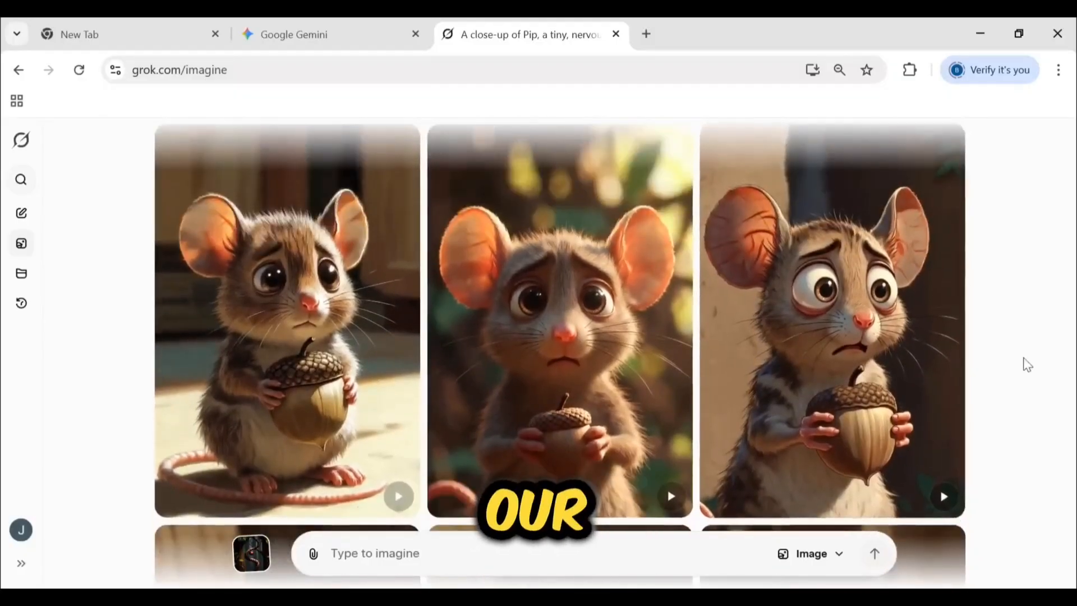
click(840, 394)
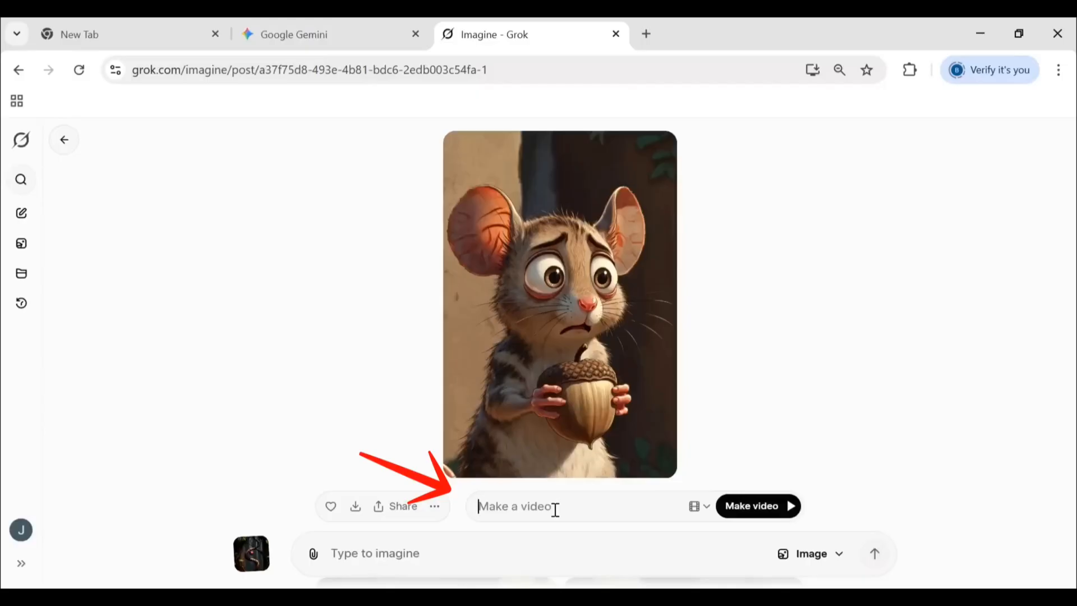
text(A close-up of Pip, a tiny, nervous mouse with very large ears, holding his last precious acorn, his brow furrowed with worry. Disney animation style.)
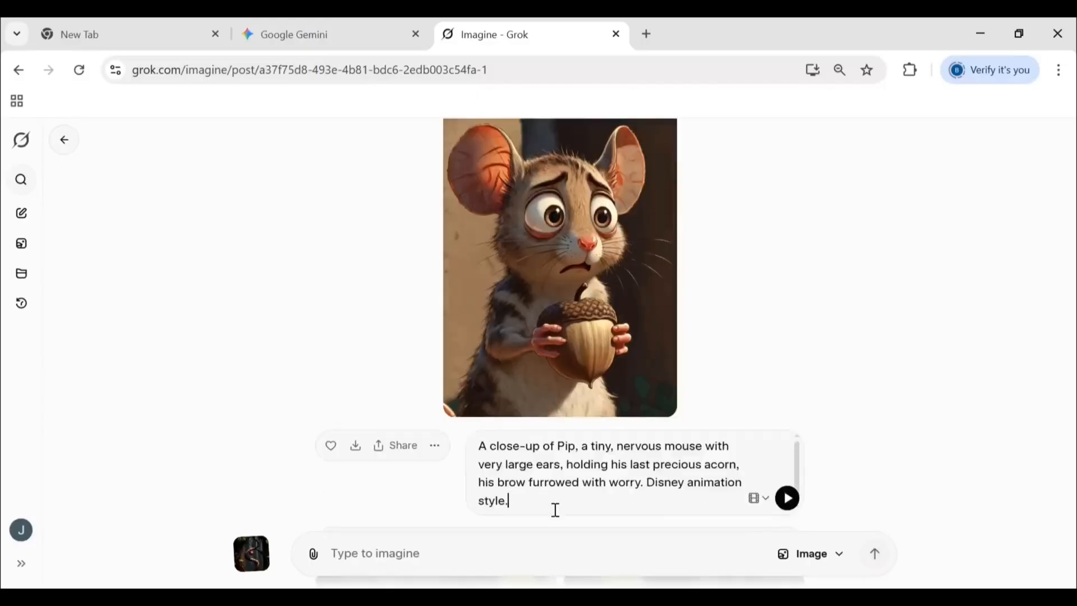
Check the Spicy, Fun and Normal video presets and generate a video from Pip's image
click(768, 499)
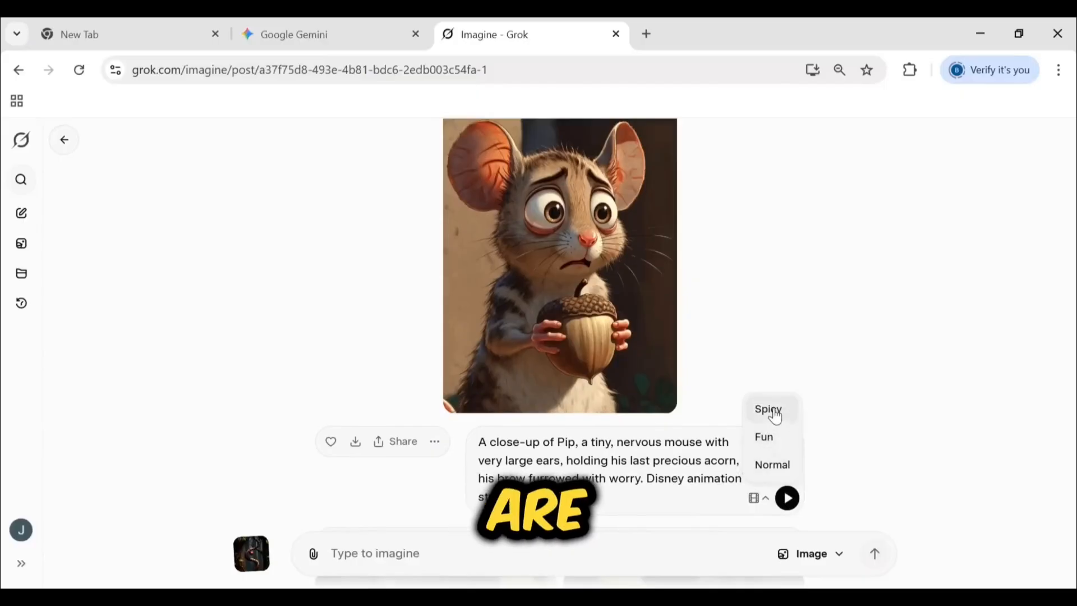
click(814, 344)
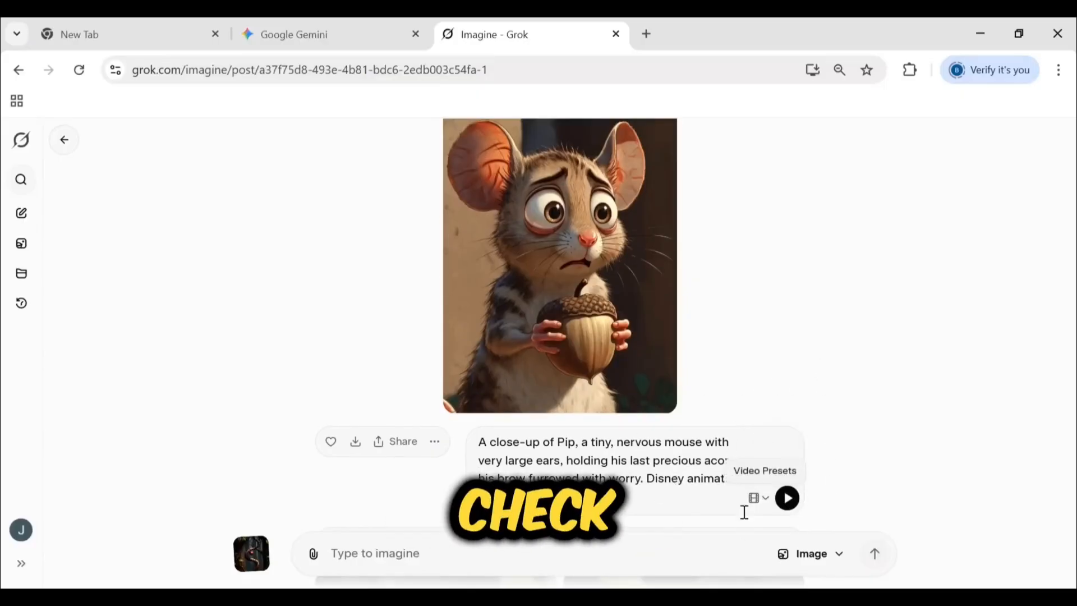
scroll(583, 302, up, 1)
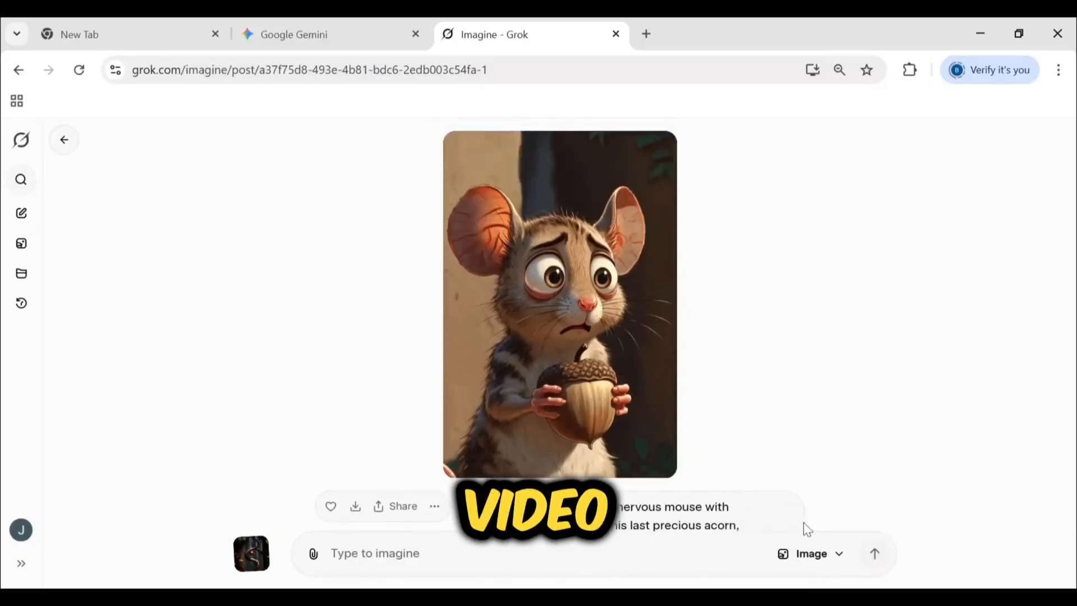
scroll(791, 425, down, 4)
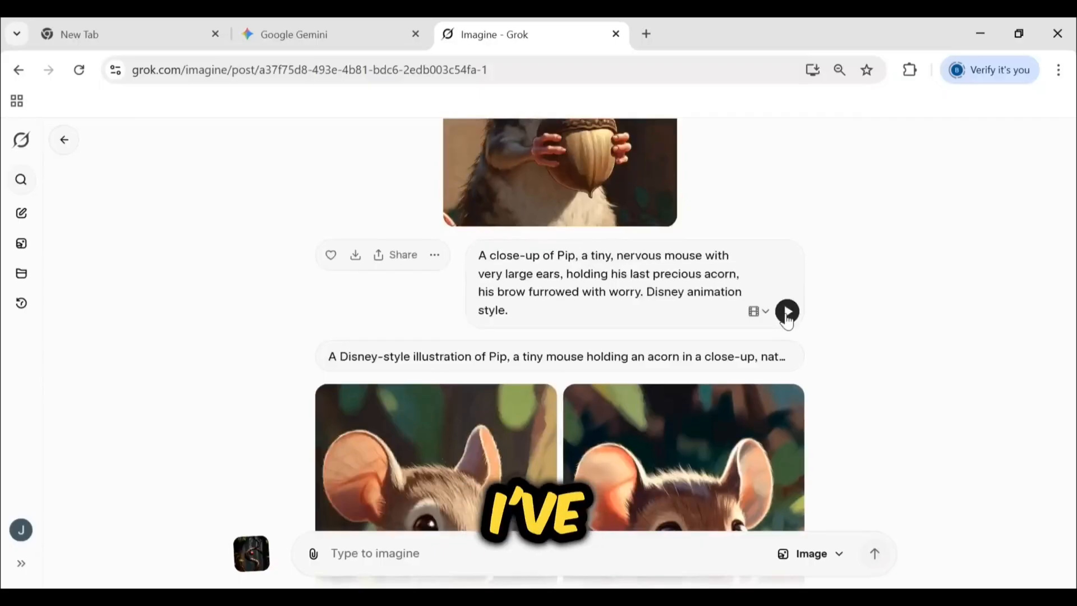
click(787, 312)
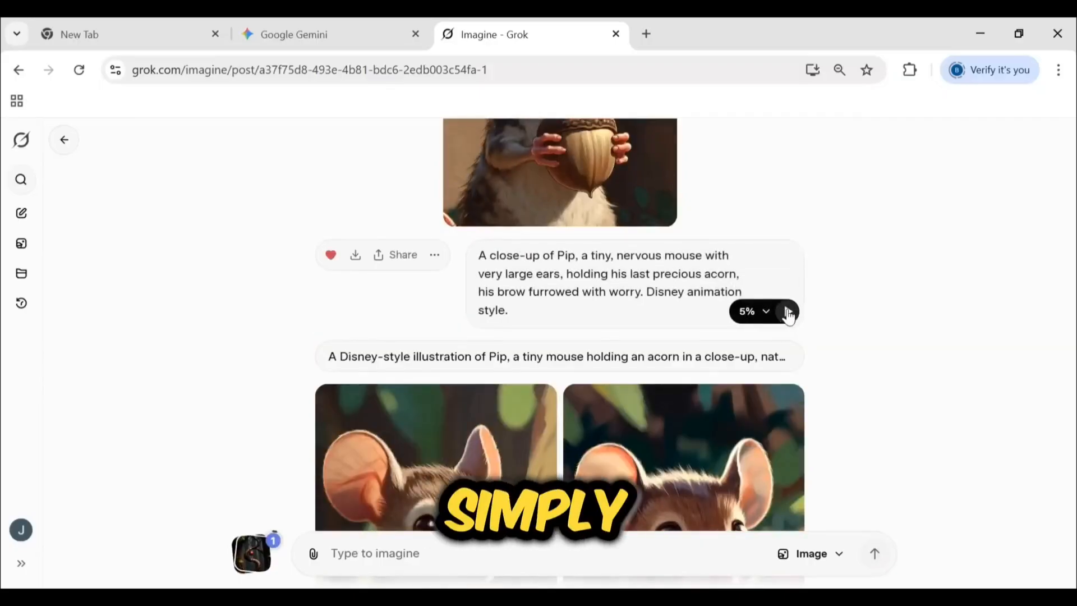
Play the generated video of Pip with his acorn to check the animation
scroll(780, 322, up, 2)
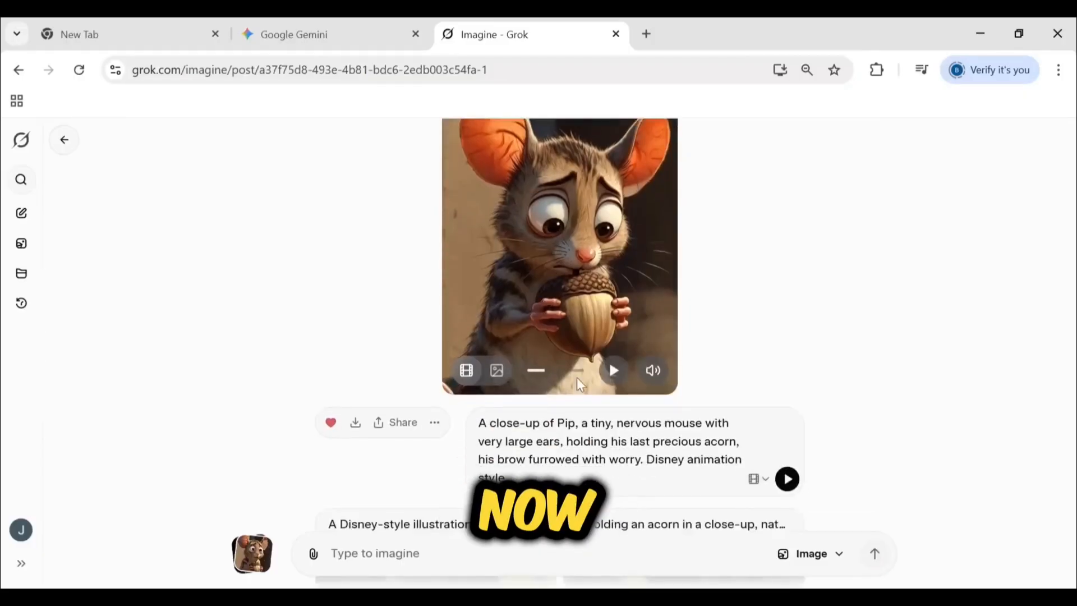
click(614, 371)
scroll(557, 343, up, 2)
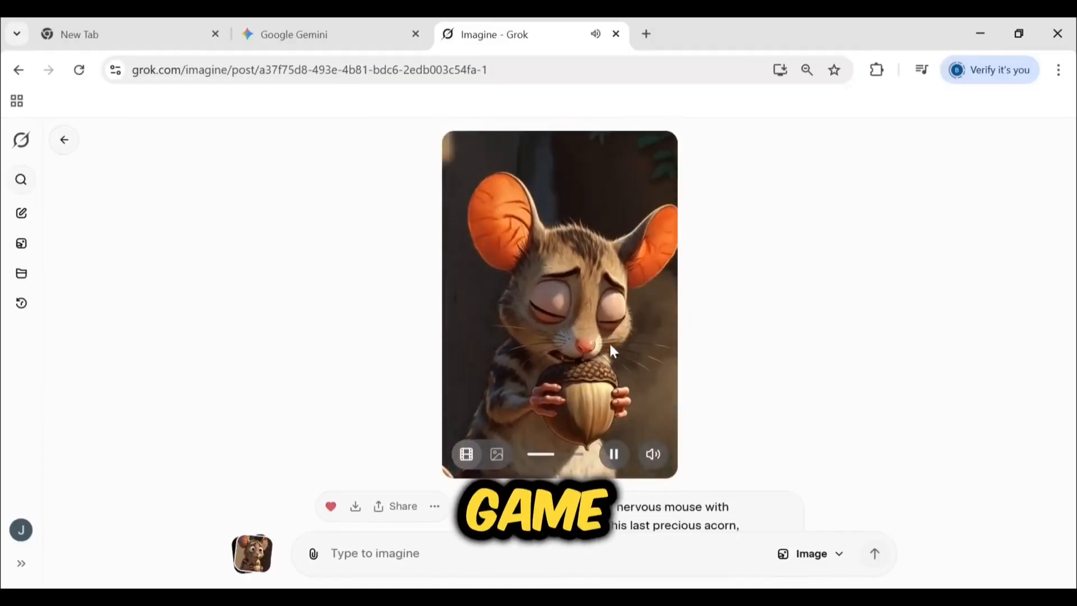
click(614, 456)
scroll(595, 393, down, 3)
scroll(551, 443, up, 3)
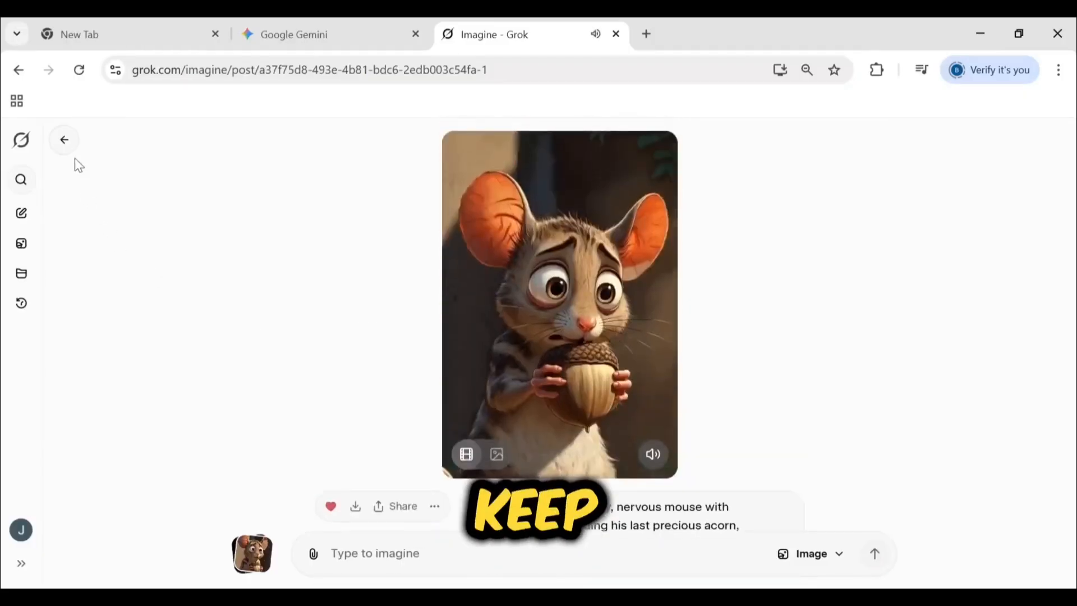
Copy the second visual prompt, Professor Hoot looking down at Pip, from Gemini and return to Grok's image results
click(64, 139)
click(392, 33)
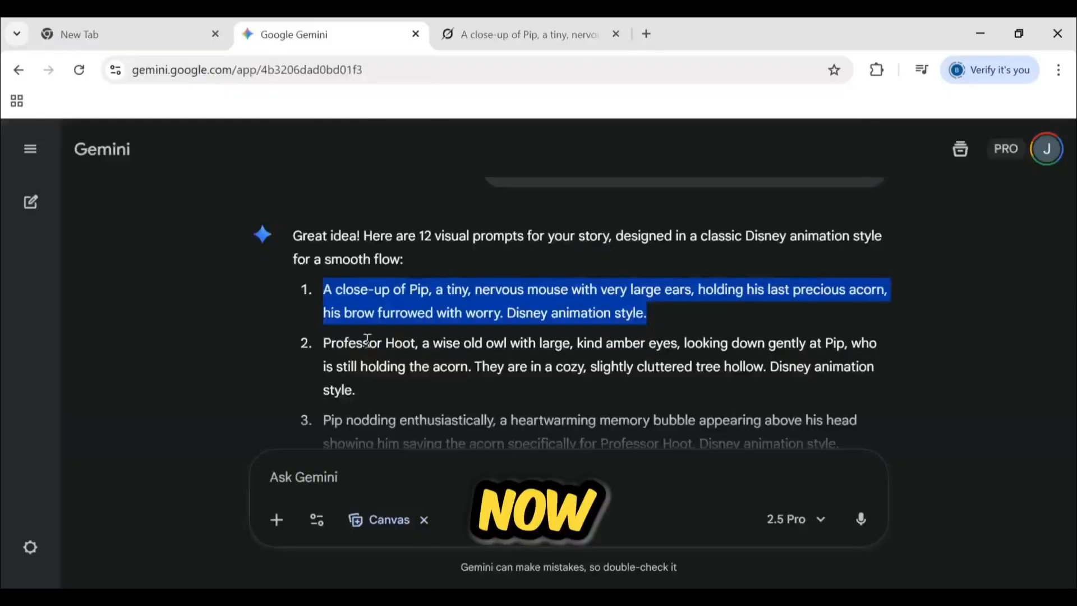
drag(324, 344, 369, 395)
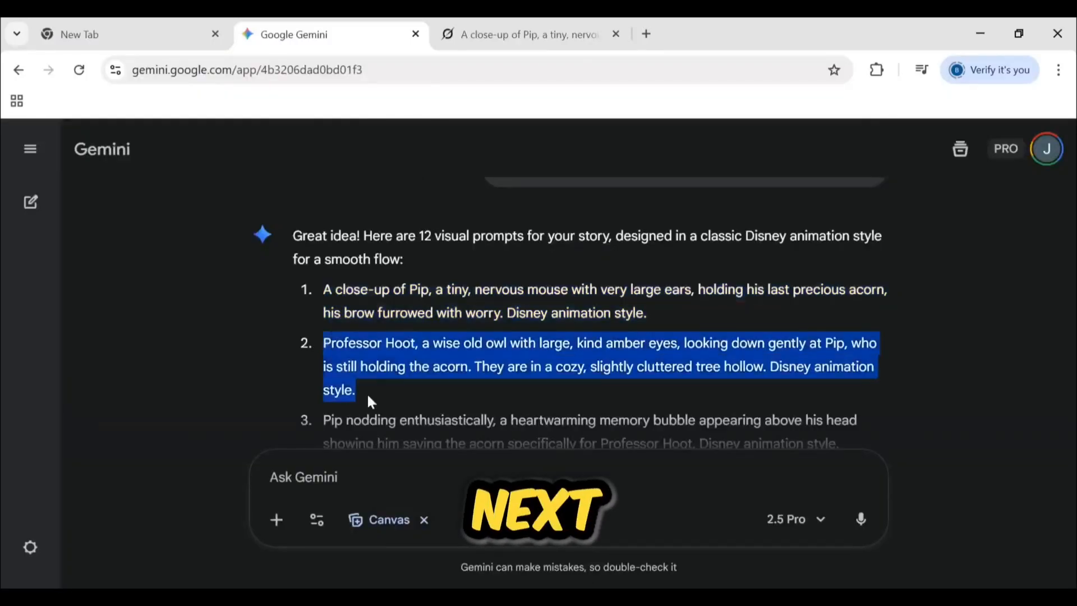
click(197, 32)
click(493, 35)
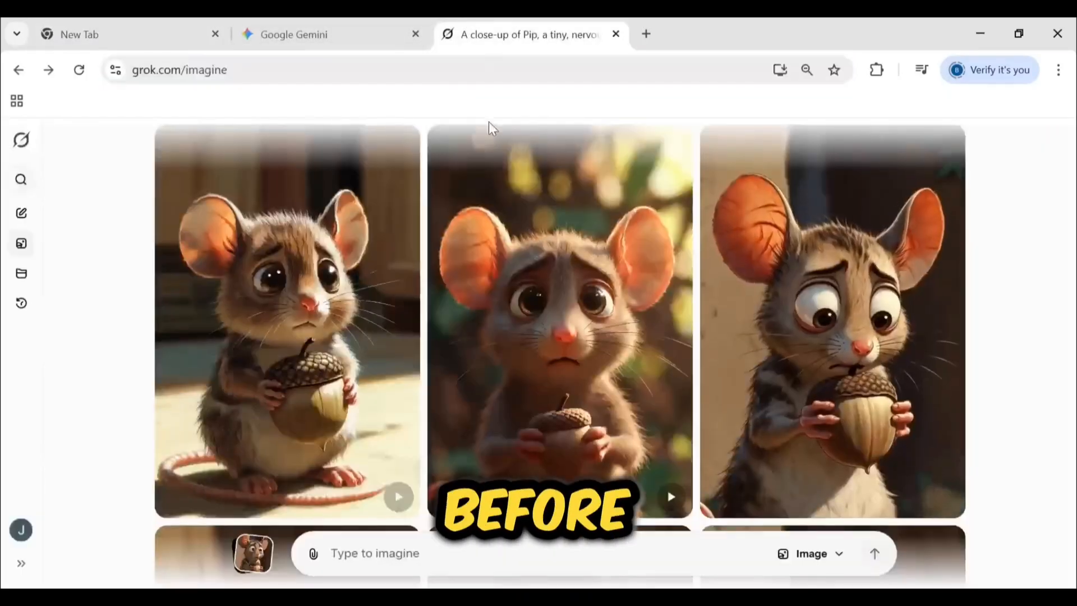
Generate images from the copied Professor Hoot prompt and review the owl and mouse variations
click(406, 557)
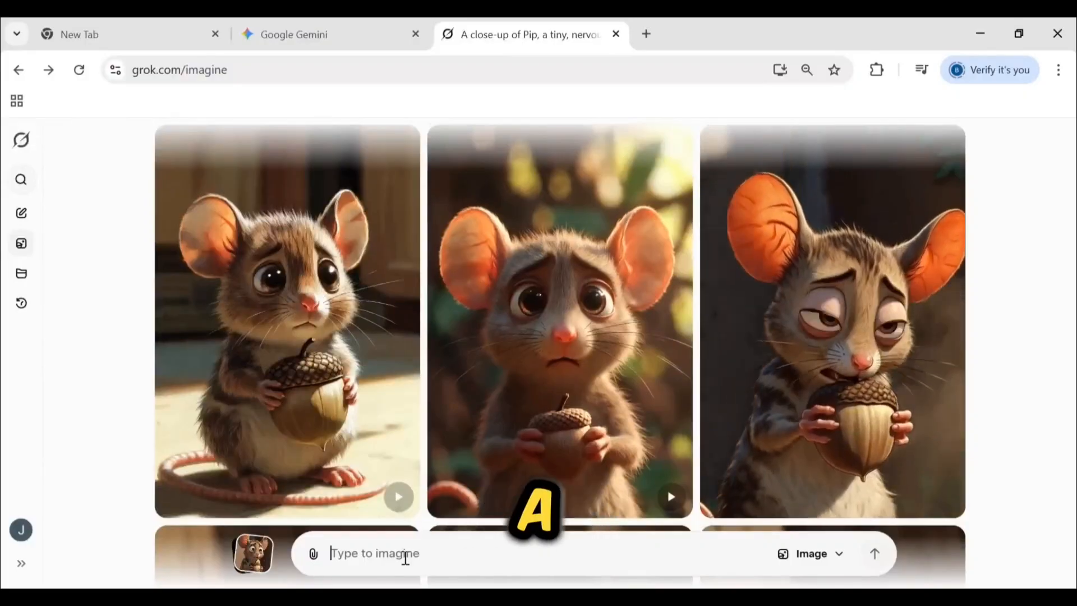
key(ctrl+v)
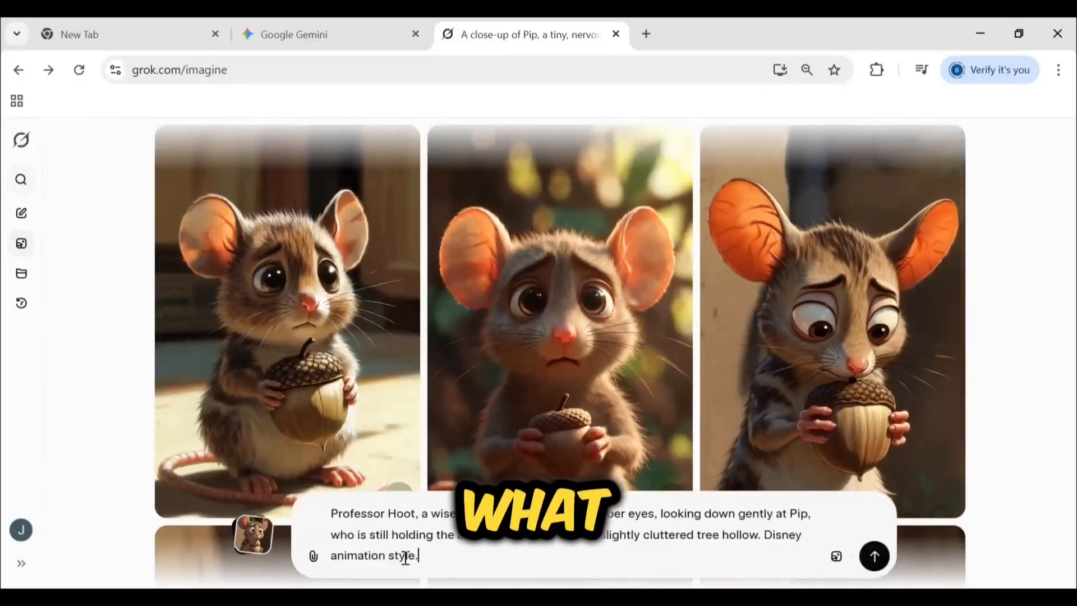
click(875, 556)
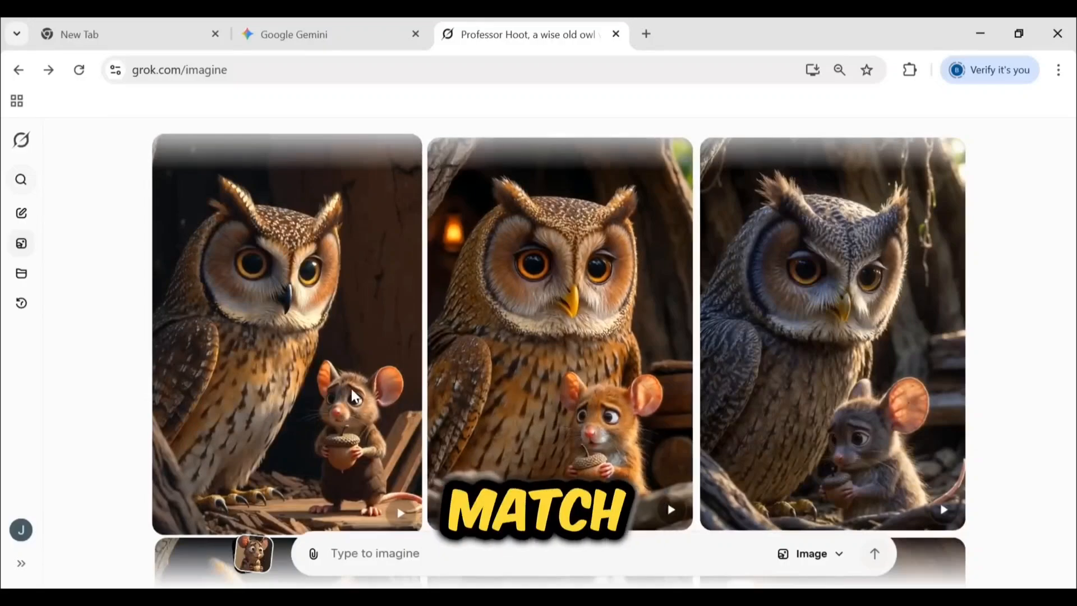
scroll(373, 401, down, 5)
scroll(443, 387, up, 2)
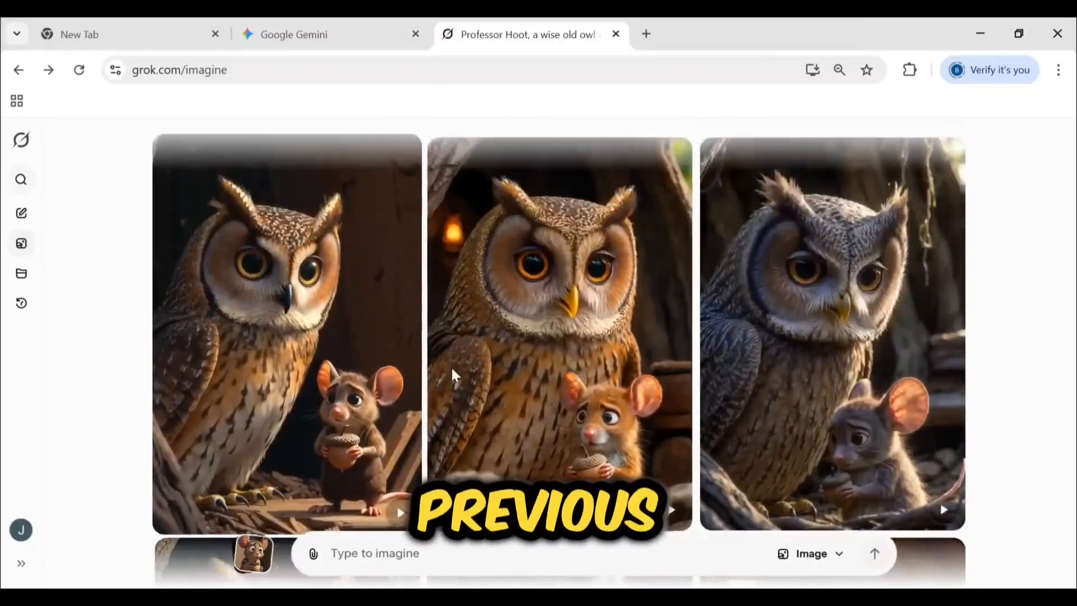
Generate a video from the first owl and mouse image using the same Professor Hoot prompt, and download it
click(296, 341)
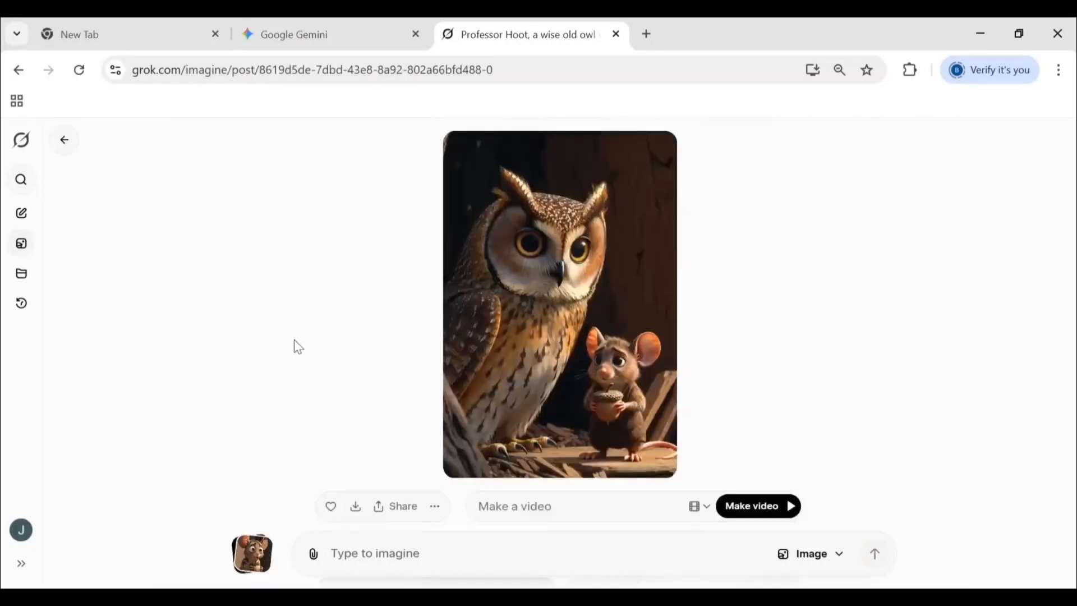
click(536, 513)
key(ctrl+v)
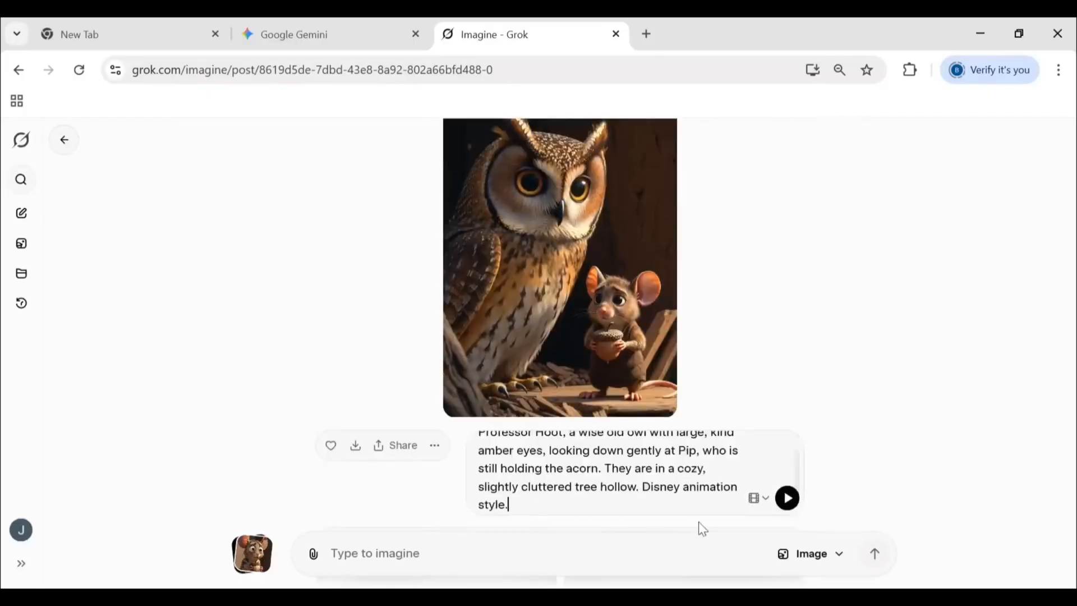
click(788, 499)
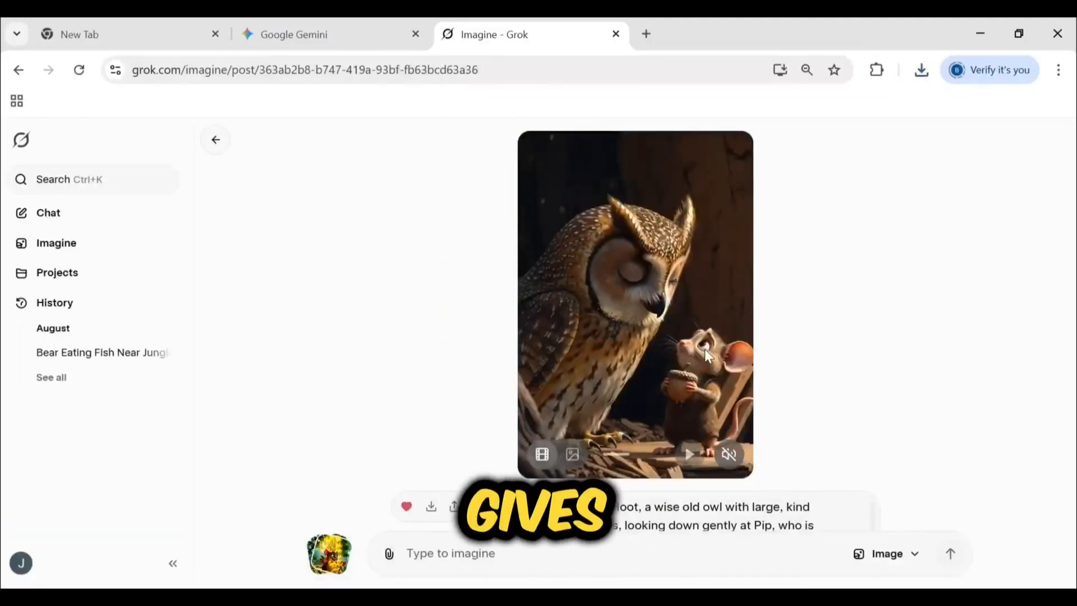
click(431, 511)
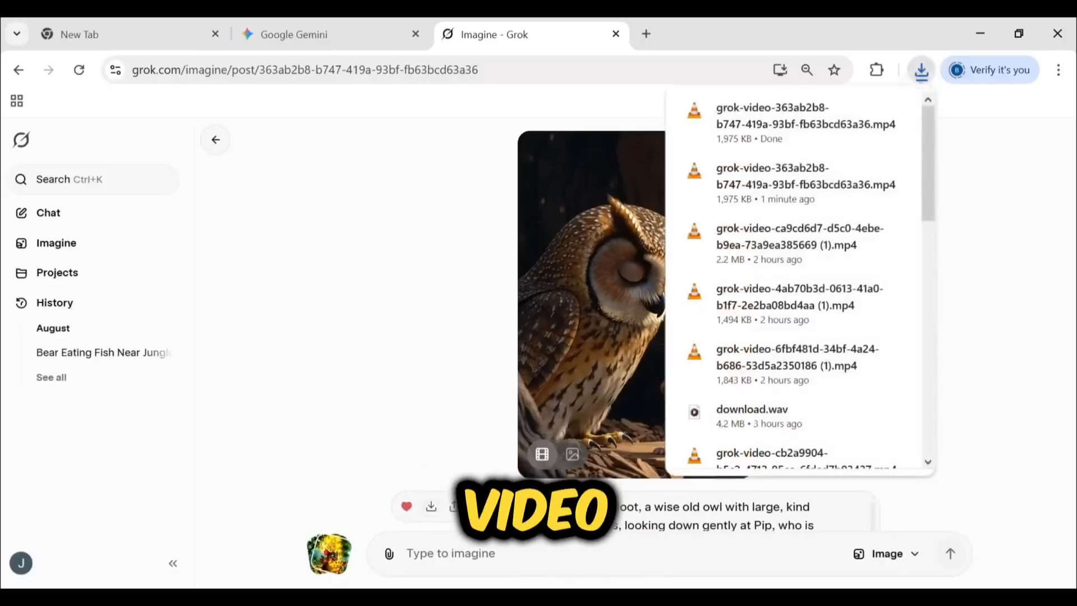
Add both downloaded Grok videos from New folder to the CapCut timeline, with the Pip clip before the owl clip
click(221, 562)
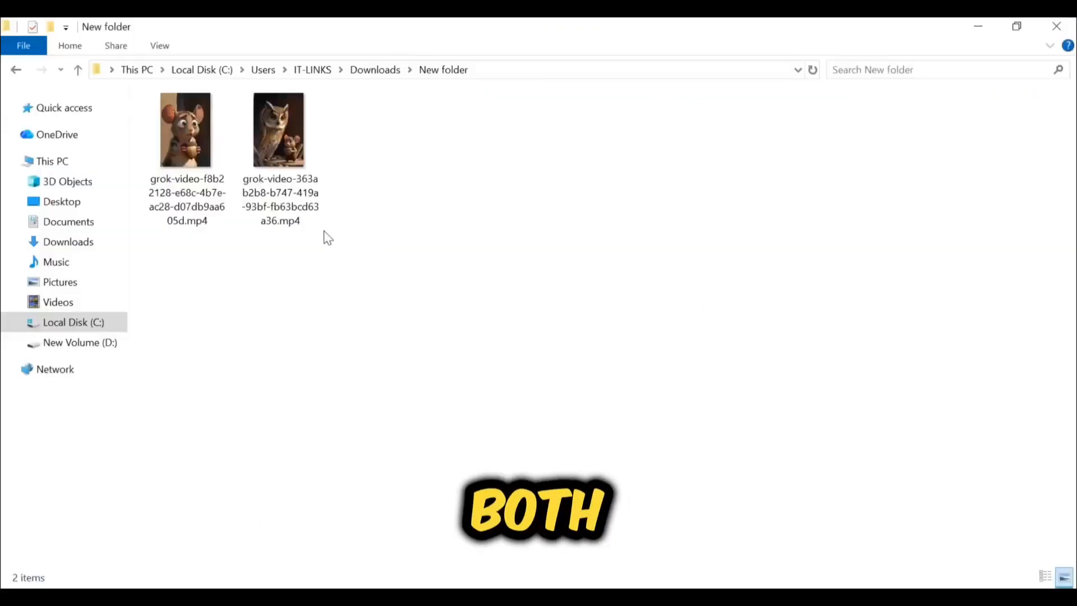
drag(382, 246, 193, 165)
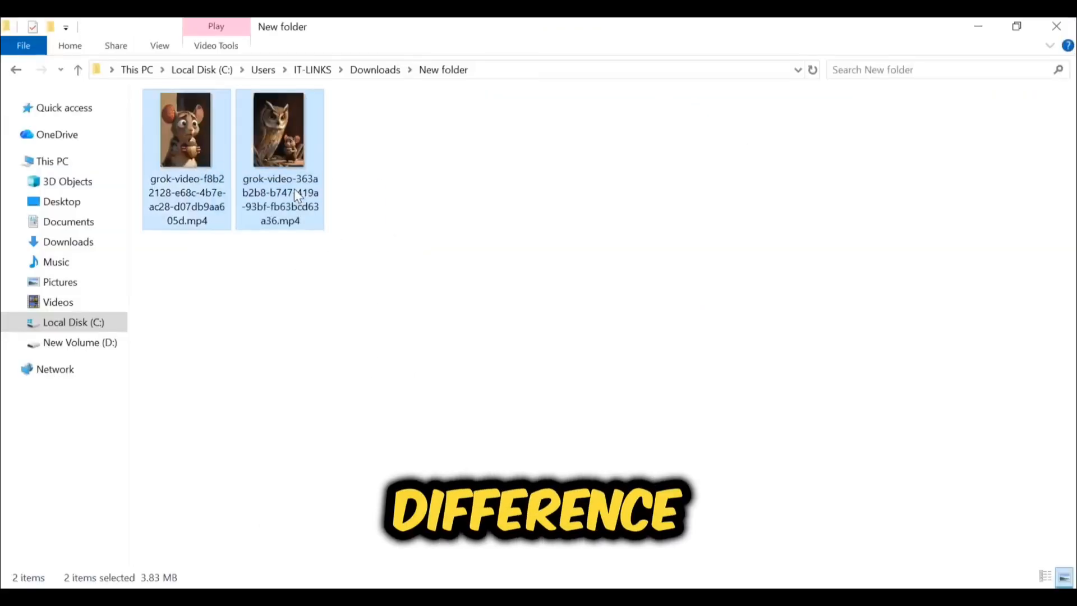
drag(294, 189, 523, 482)
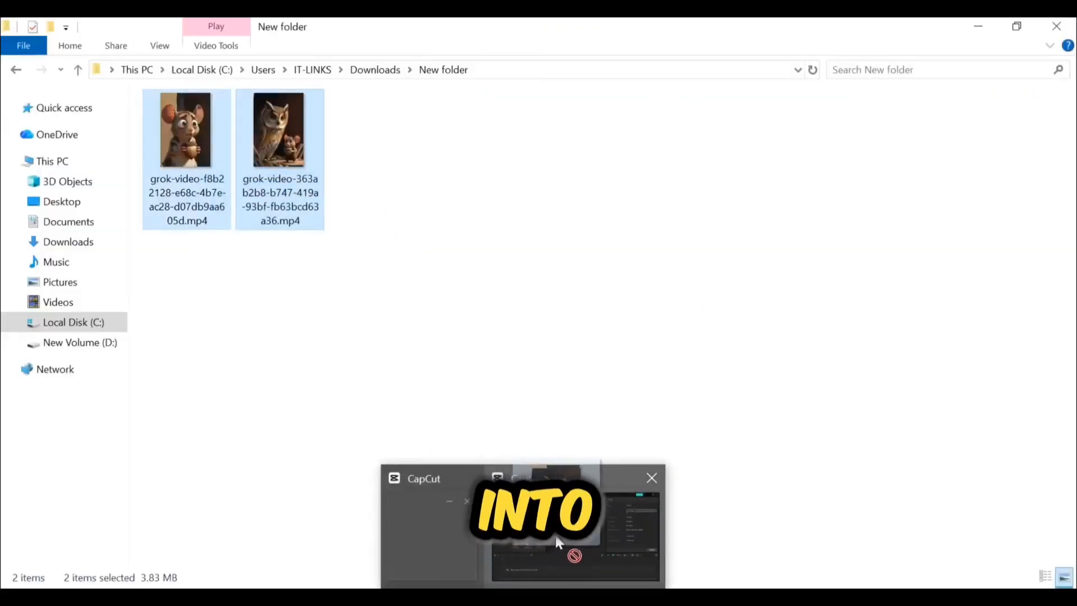
drag(556, 541, 233, 527)
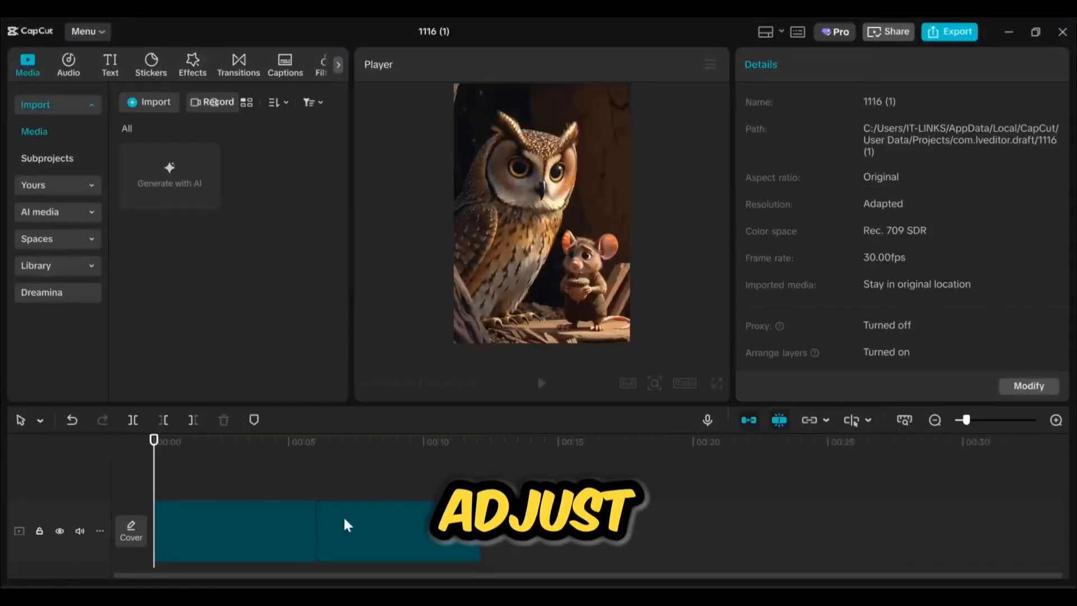
drag(347, 524, 185, 499)
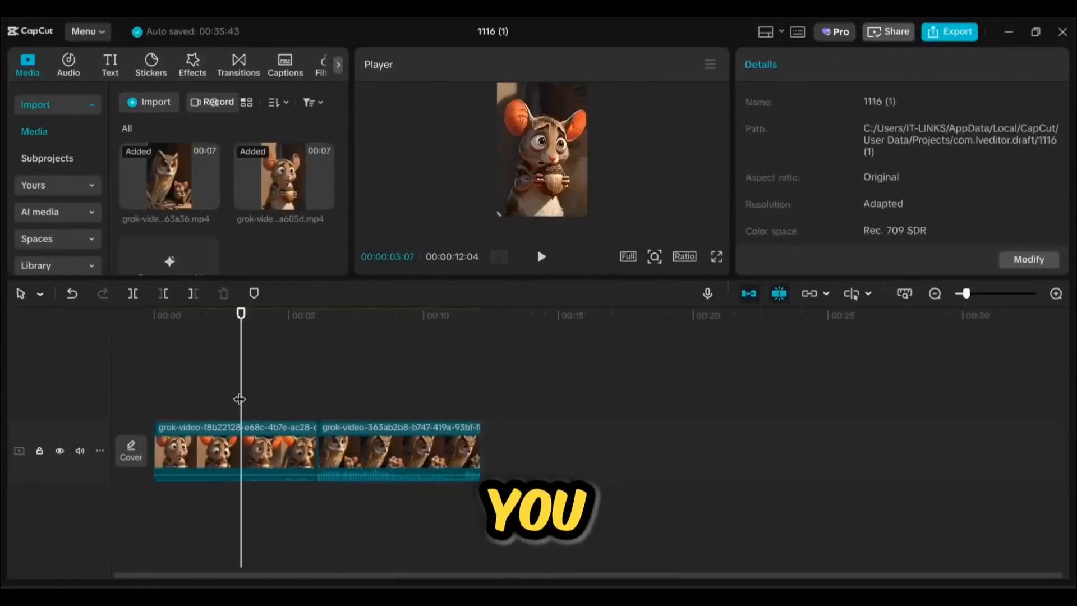
Play the CapCut timeline from the start to compare how Pip looks in the two clips
drag(240, 399, 138, 401)
key(space)
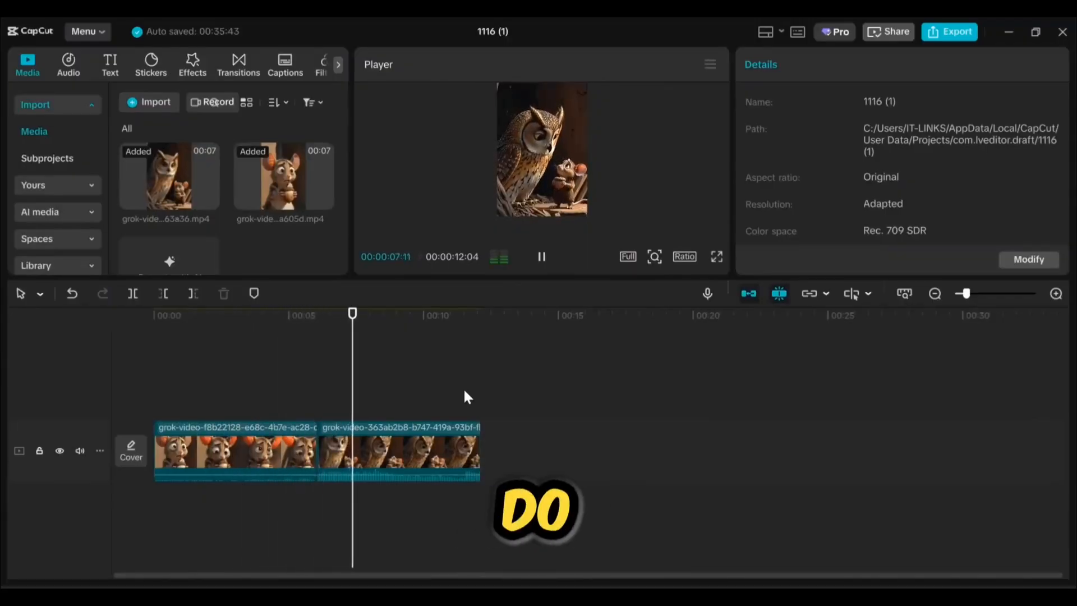
key(space)
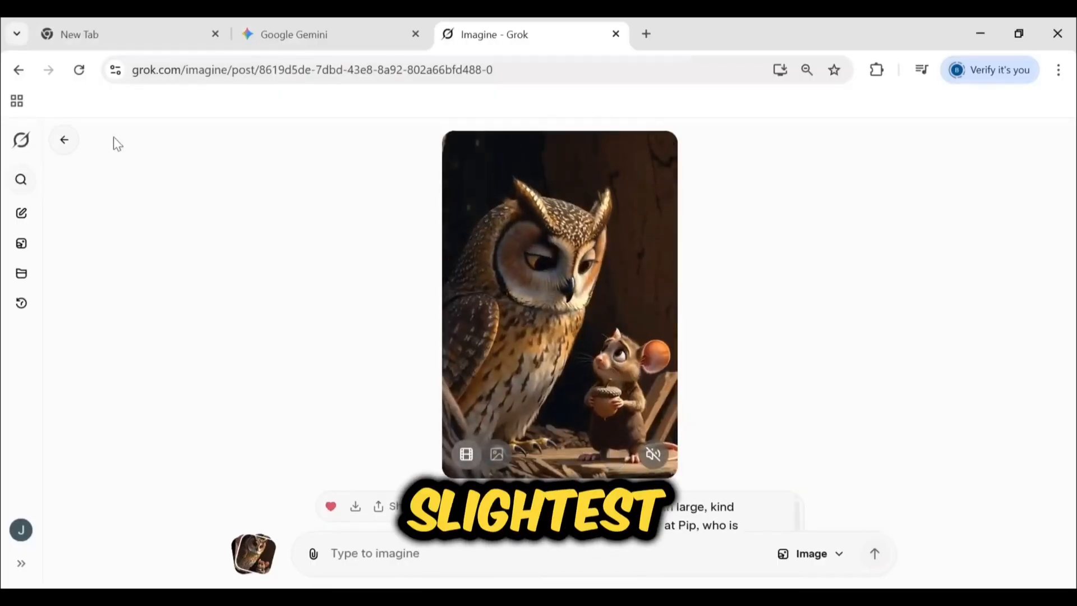
Switch back to Grok, leave the owl video and open the video of Pip with his acorn from the favorites
click(66, 144)
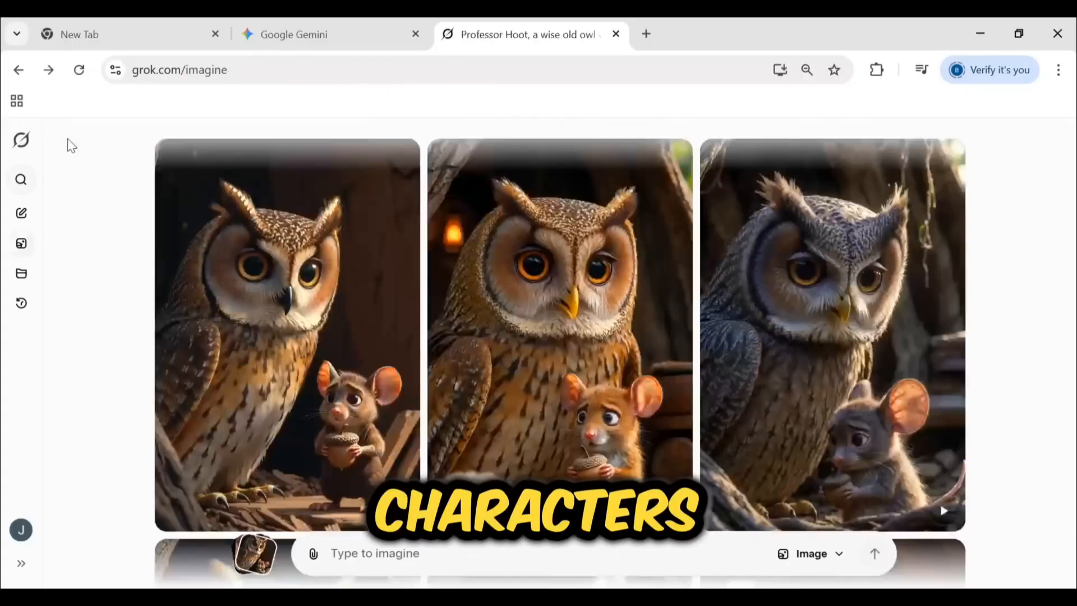
scroll(337, 321, down, 15)
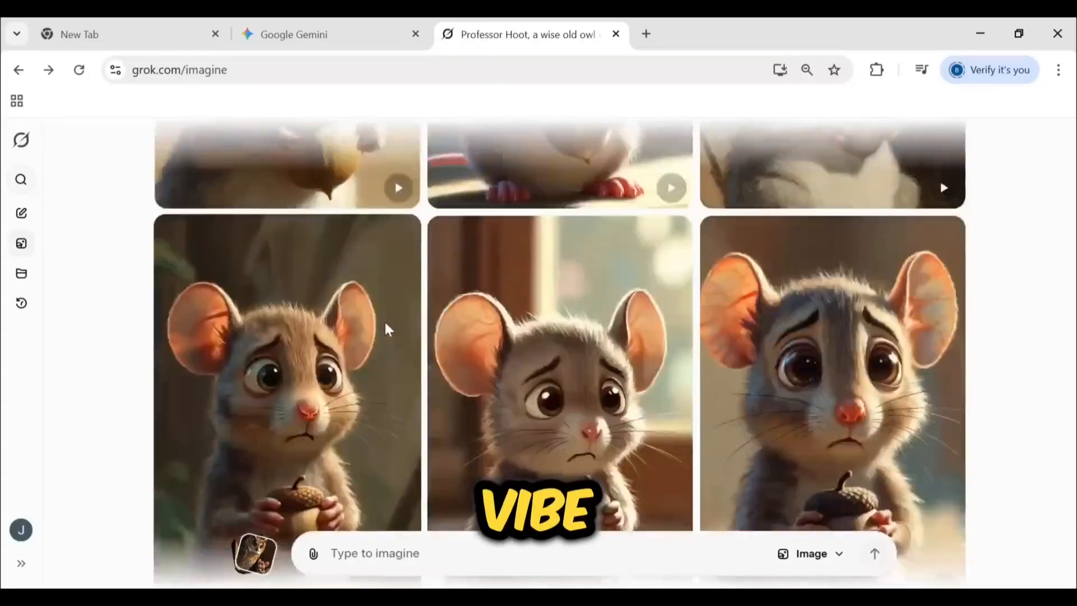
scroll(385, 329, down, 5)
click(534, 346)
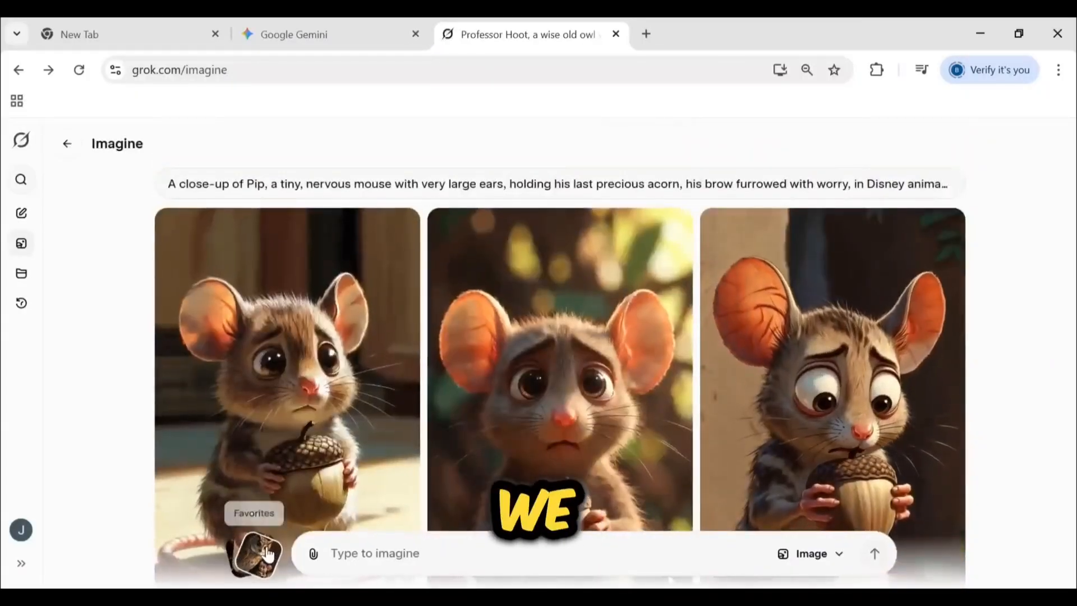
click(268, 554)
click(327, 299)
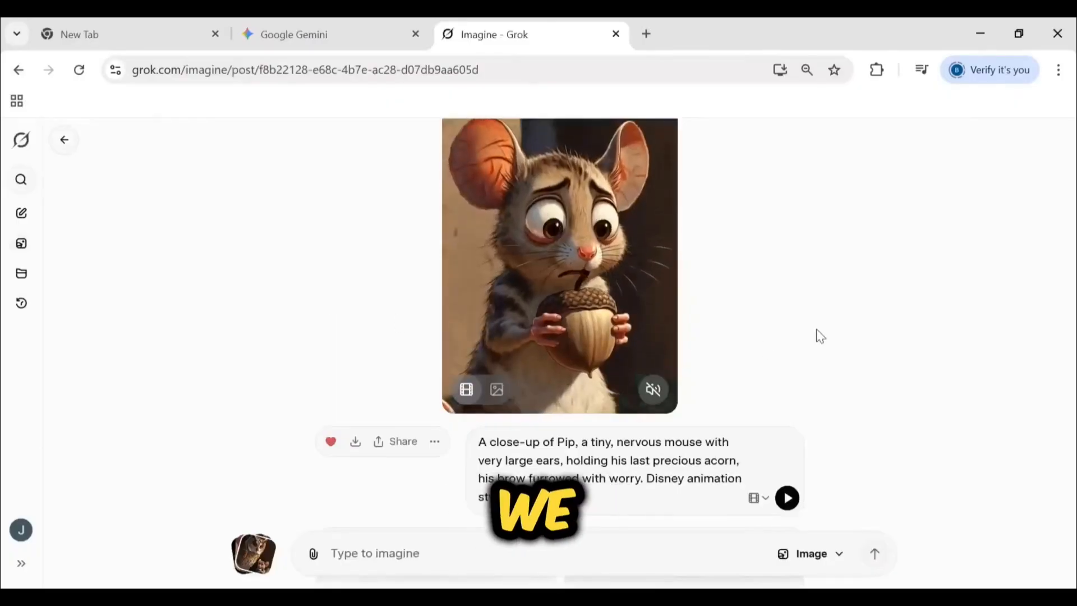
Pause the video of Pip with his acorn near its end and copy that video frame
click(615, 458)
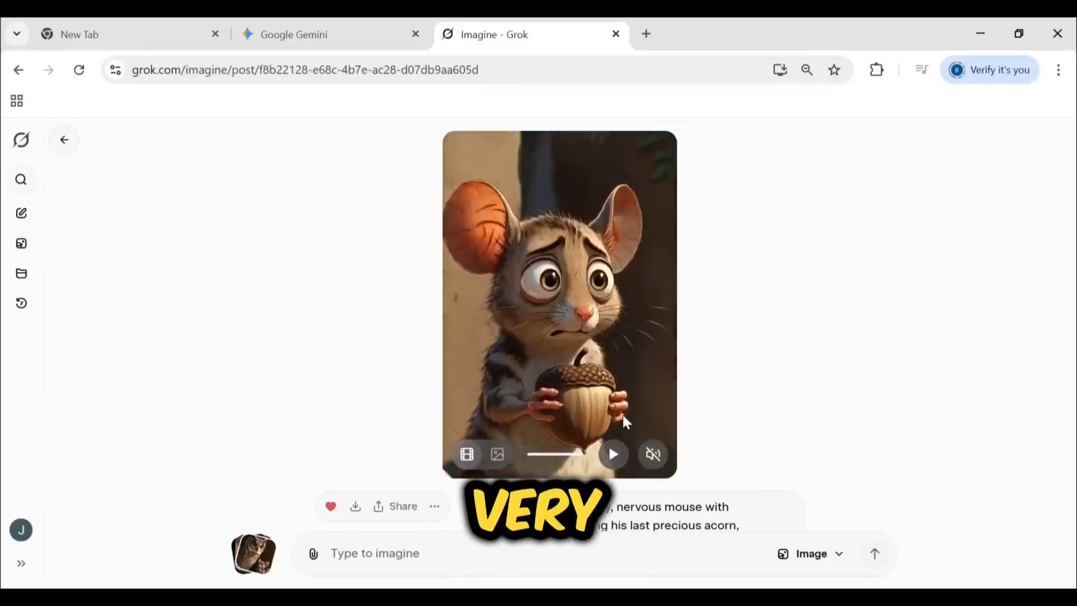
right_click(537, 313)
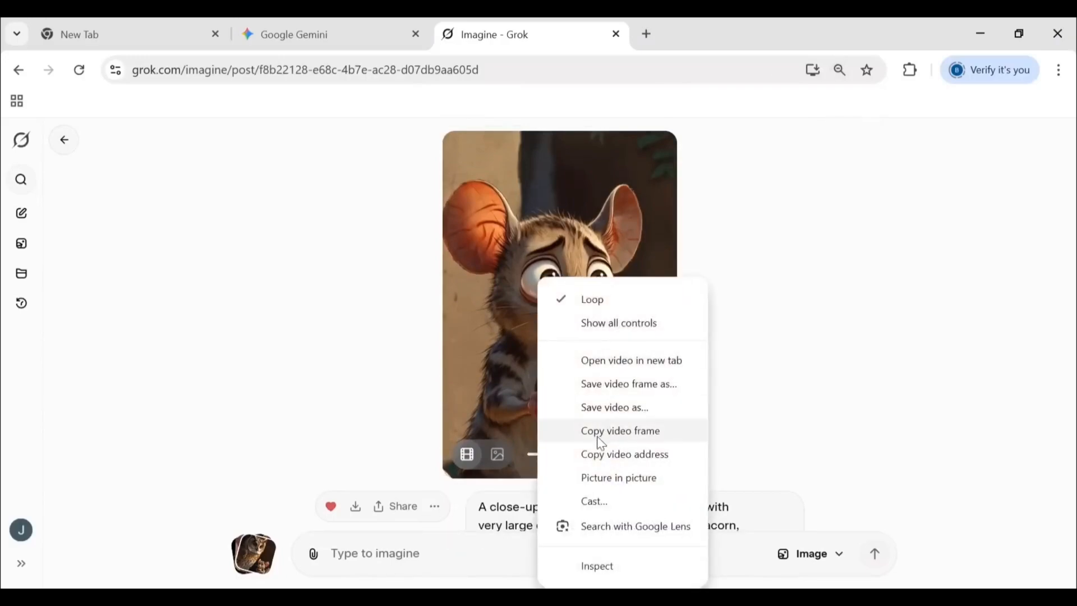
click(624, 435)
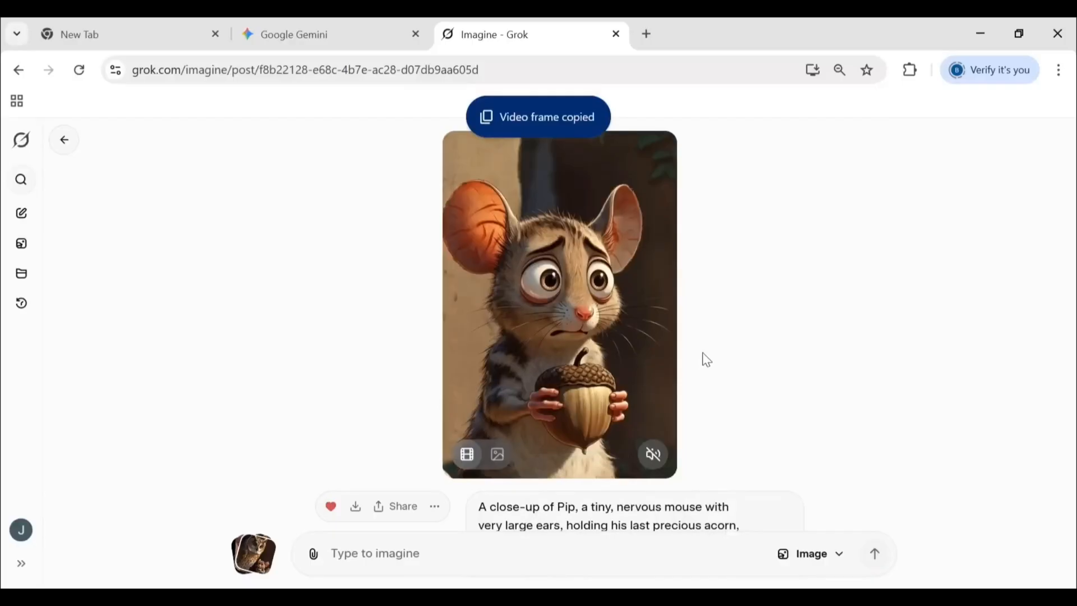
scroll(703, 355, down, 1)
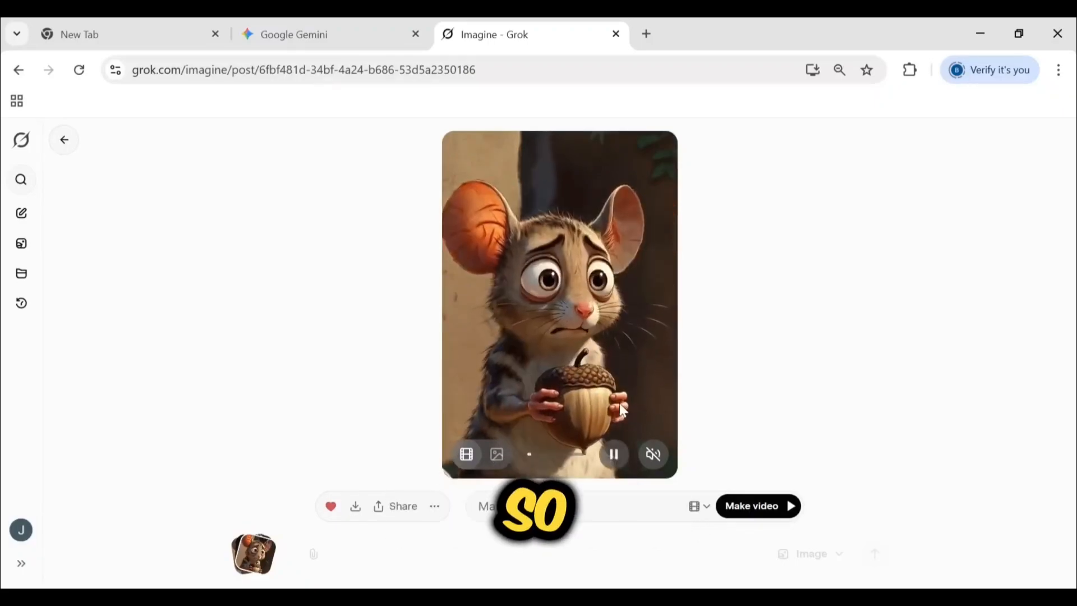
Generate a video from the still image of the copied Pip frame using Gemini's second prompt about Professor Hoot, and download it
click(496, 457)
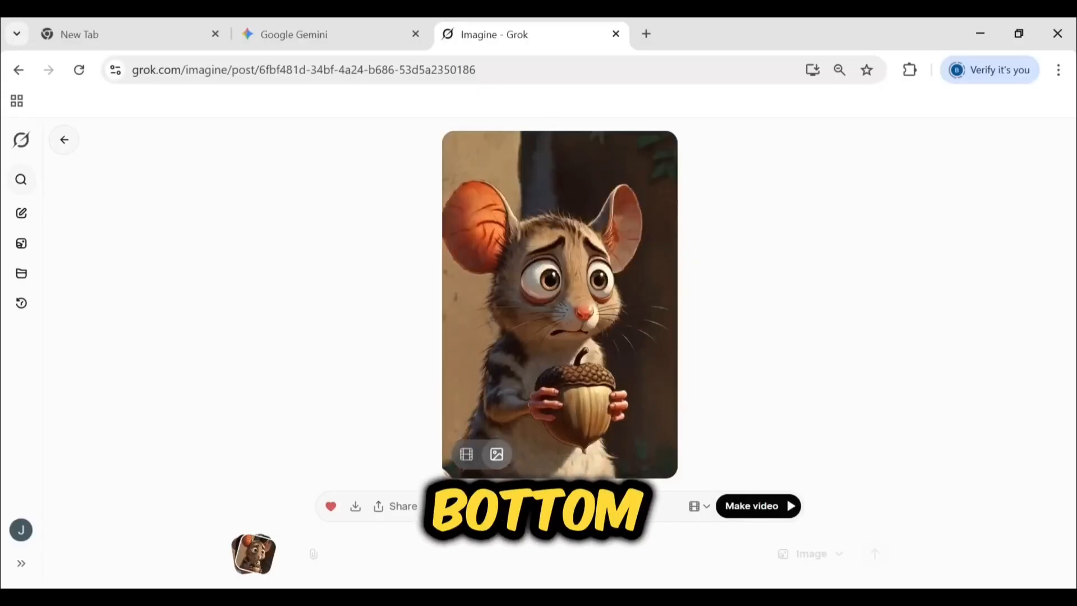
click(382, 39)
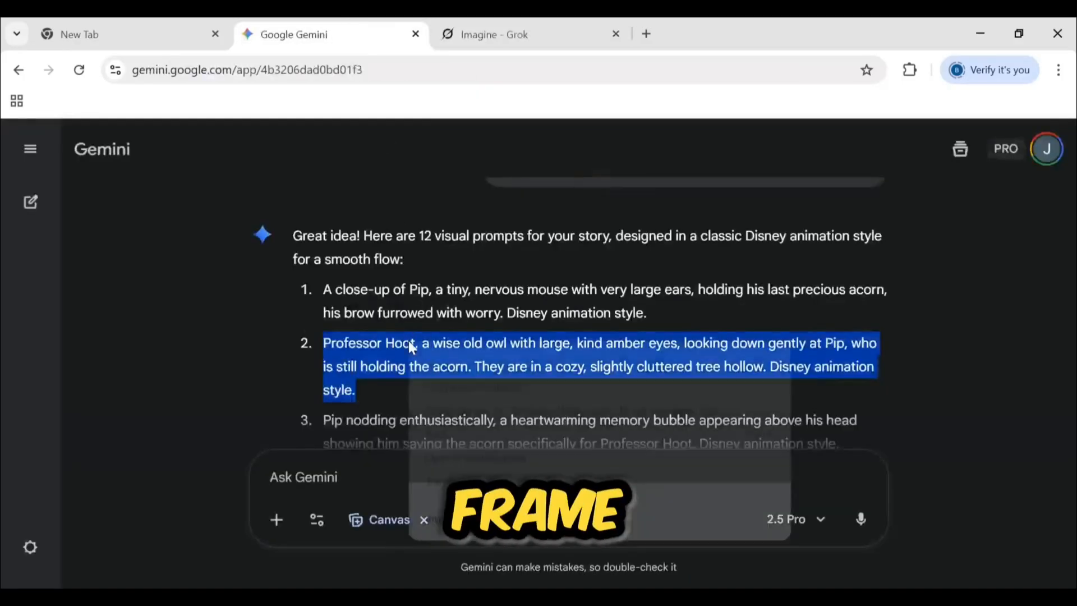
right_click(409, 342)
click(449, 359)
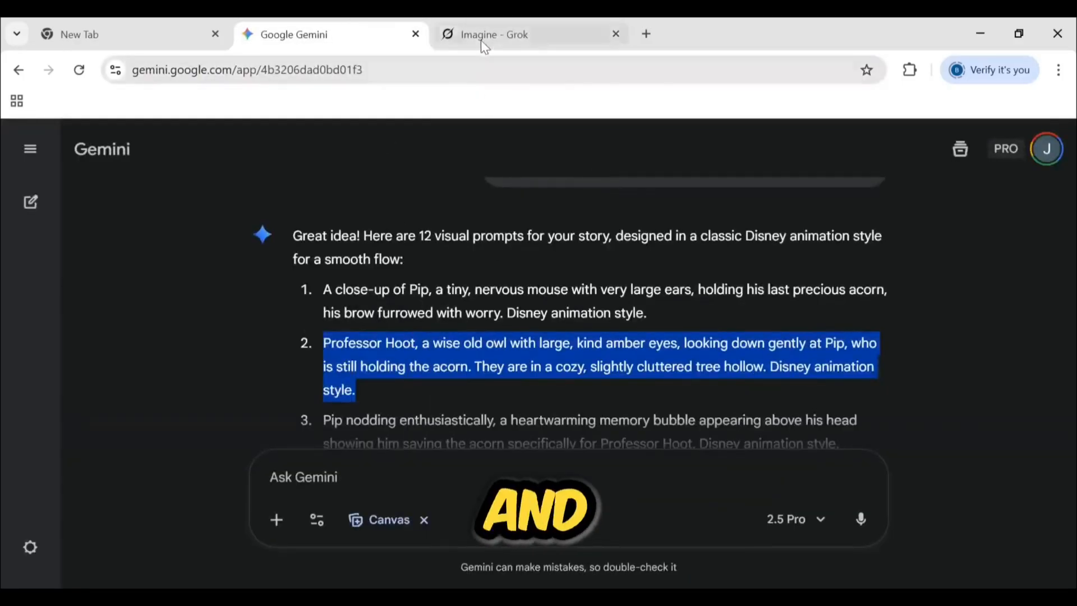
click(486, 39)
key(ctrl+v)
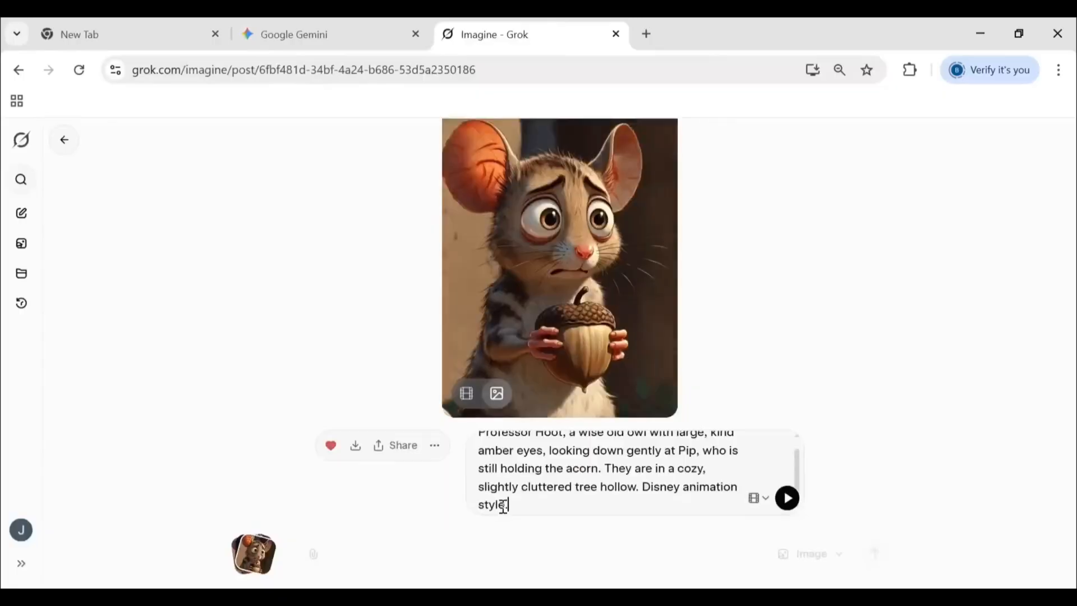
click(788, 498)
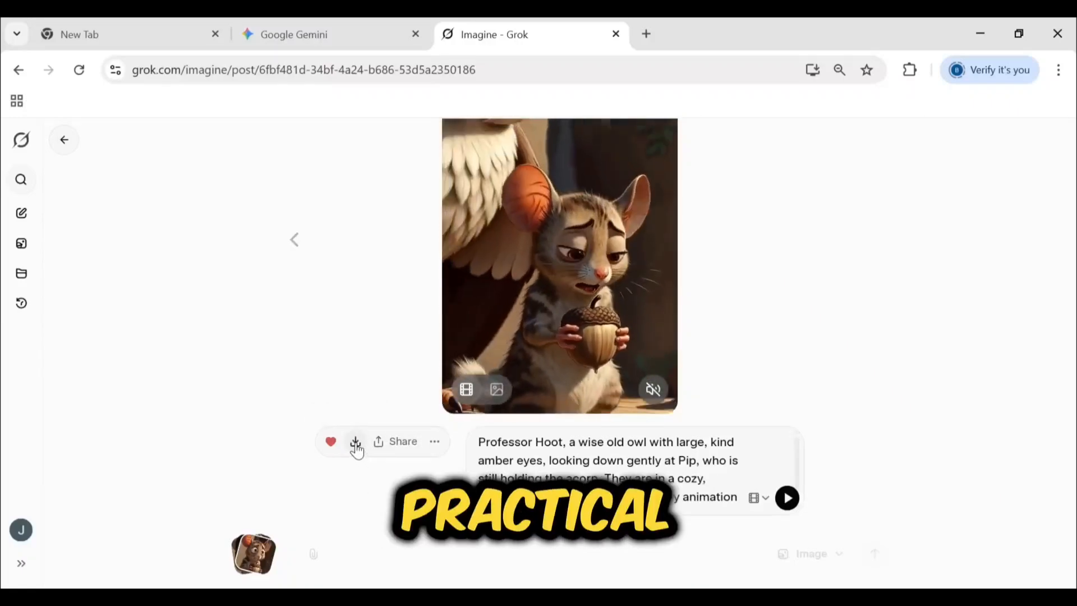
click(356, 449)
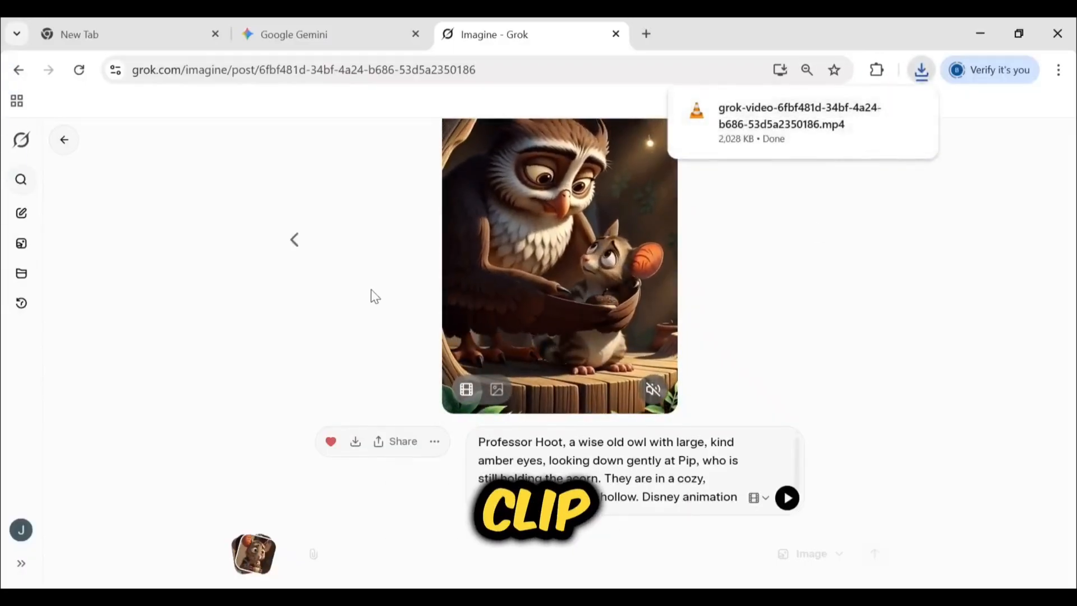
click(300, 254)
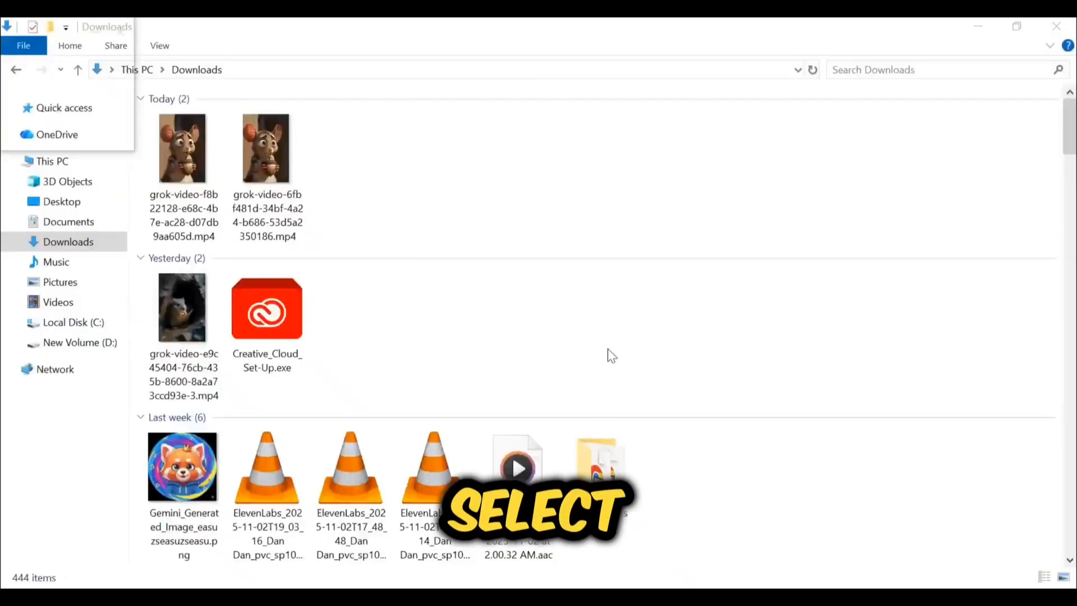
Add the Pip clip and the new owl clip to the CapCut timeline in that order and play them from the start
drag(332, 170, 634, 524)
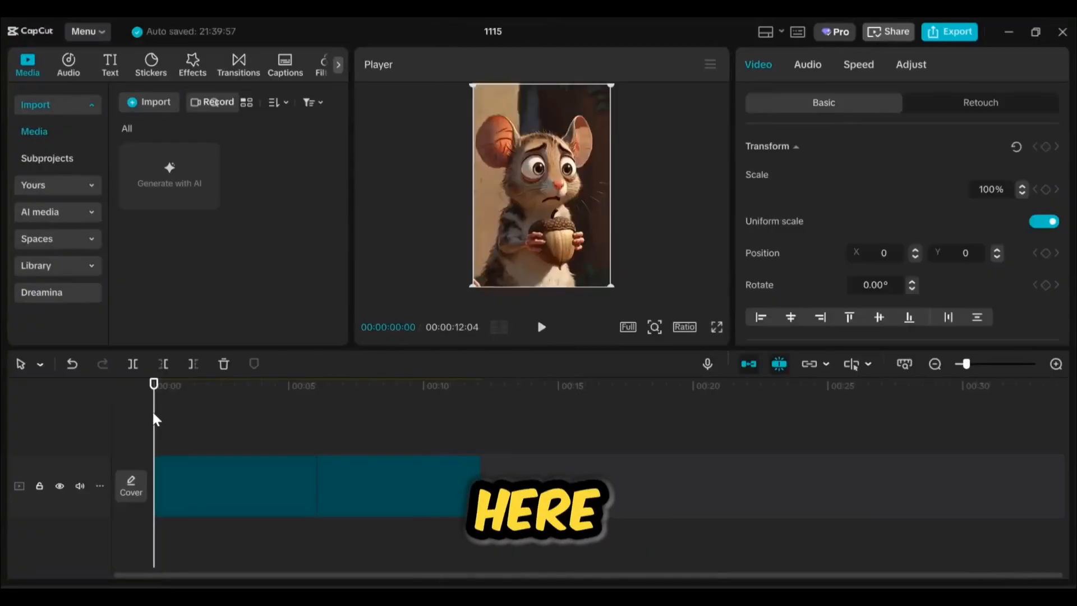
drag(156, 409, 119, 423)
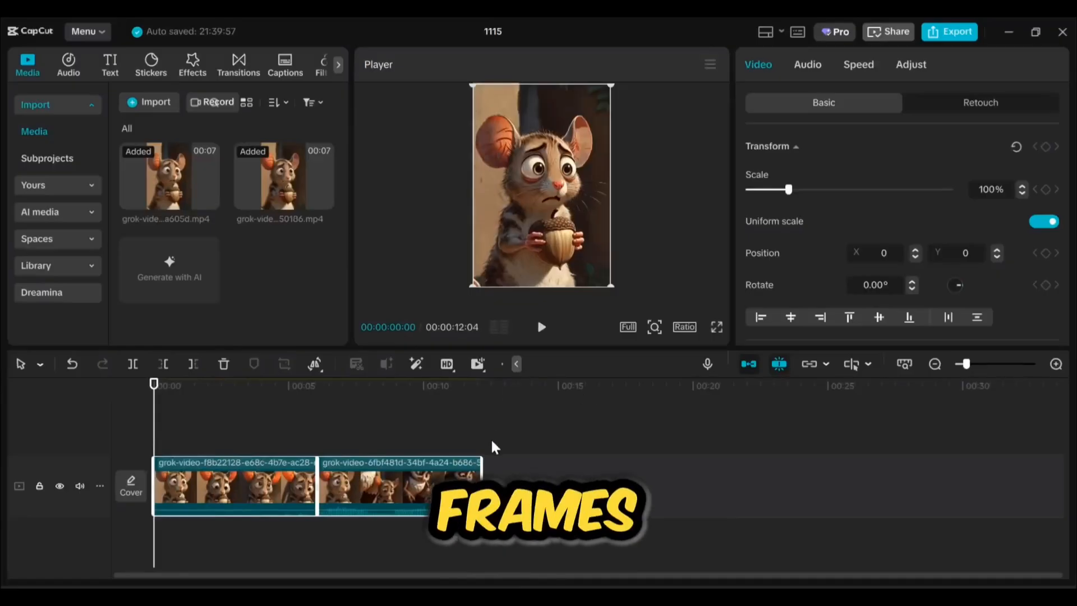
scroll(489, 446, up, 1)
click(542, 327)
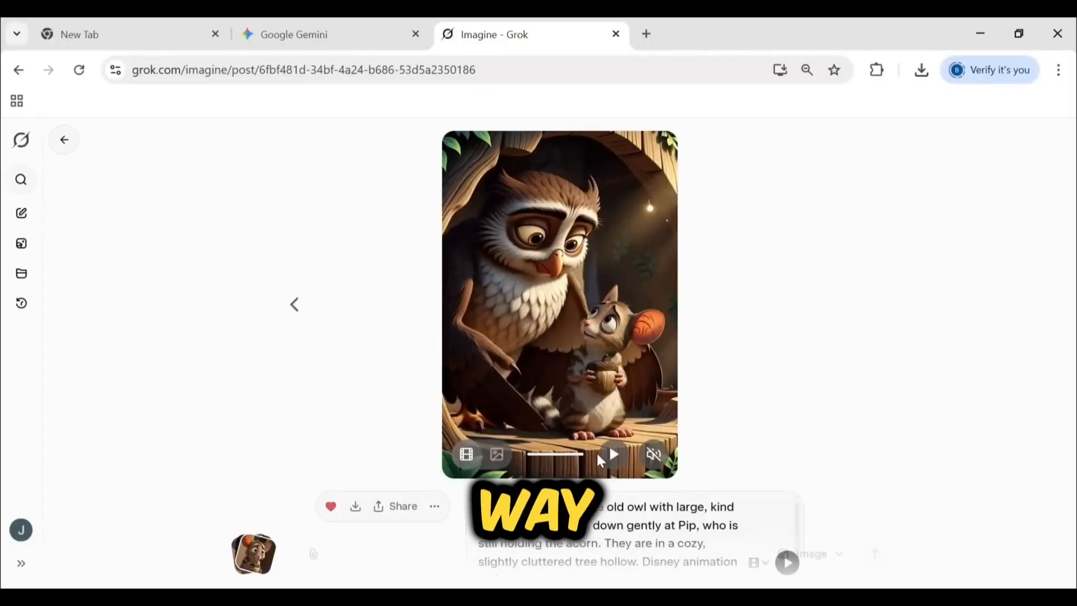
Replay the new owl video in Grok, copy its last frame and paste it into the Imagine prompt as a new image
click(614, 454)
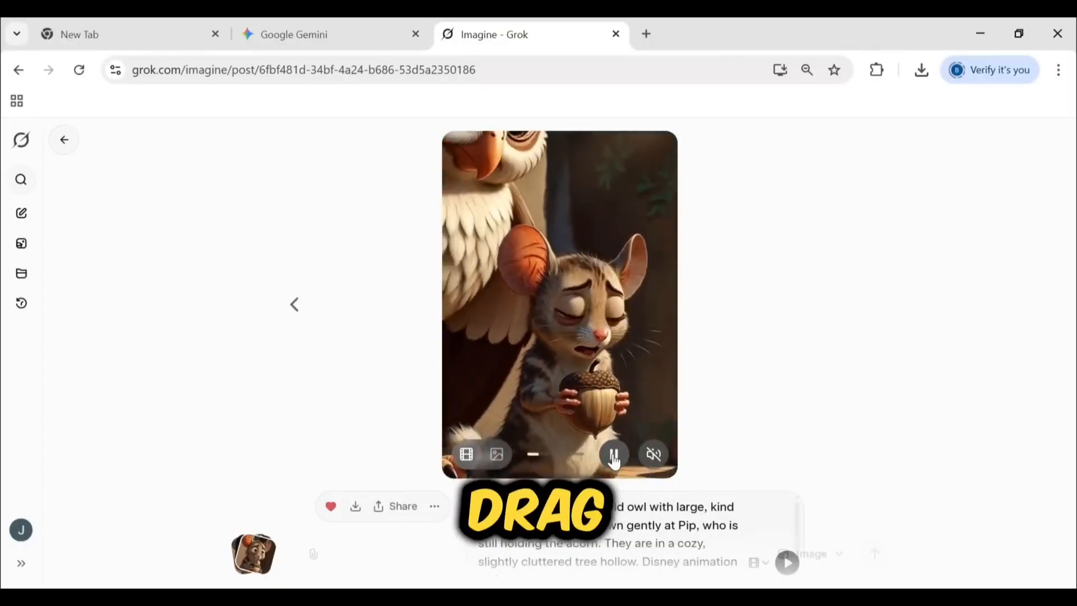
click(614, 455)
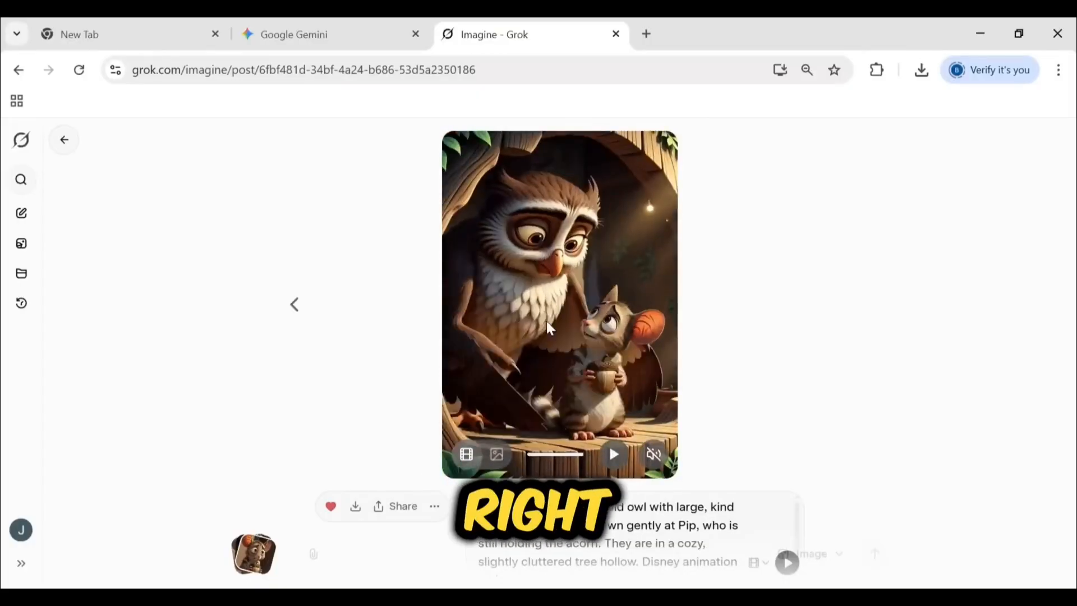
right_click(540, 314)
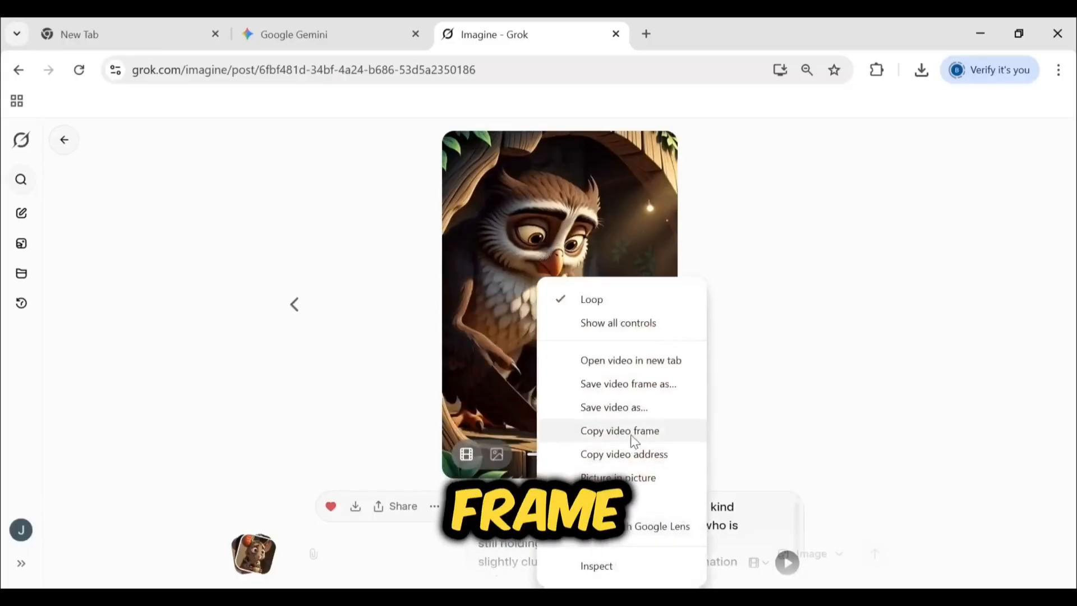
click(621, 433)
click(66, 141)
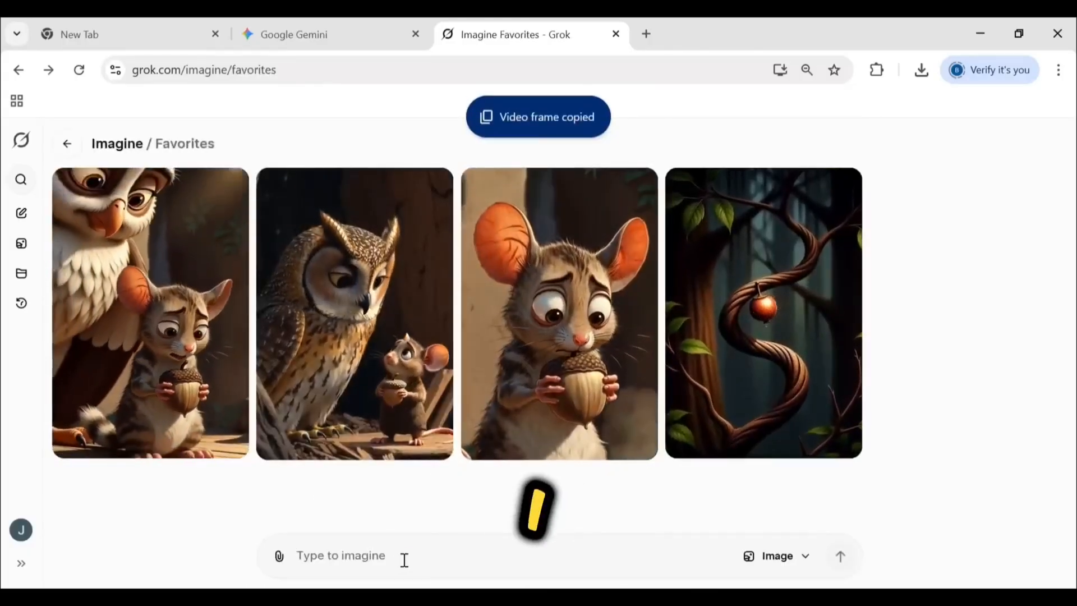
key(ctrl+v)
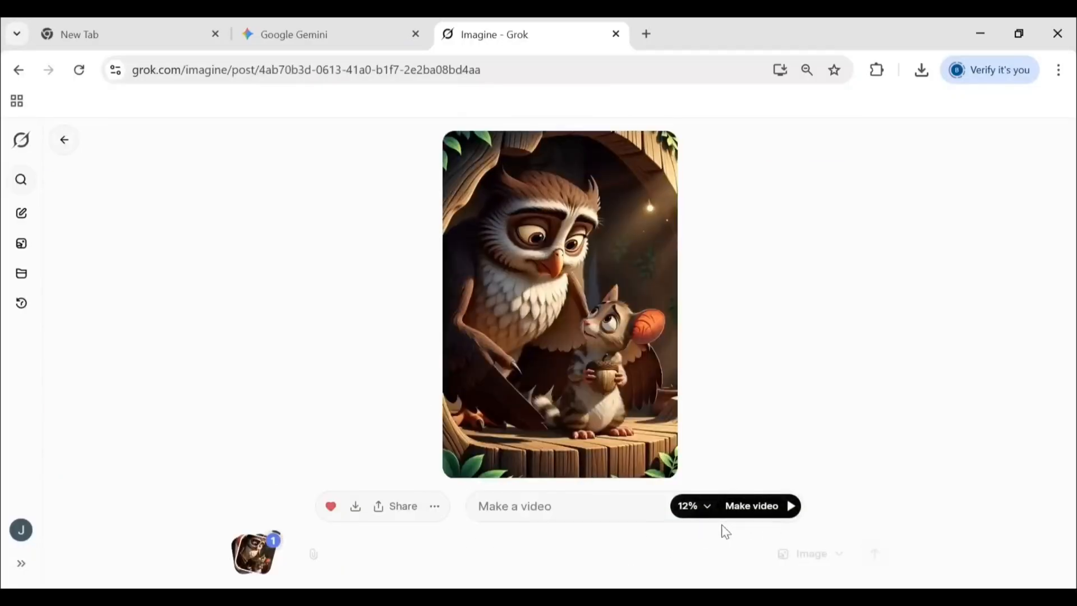
Copy Gemini's third prompt, "Pip nodding enthusiastically, a heartwarming memory bubble appearing above his head...", through "Disney animation style."
click(324, 24)
scroll(336, 285, down, 3)
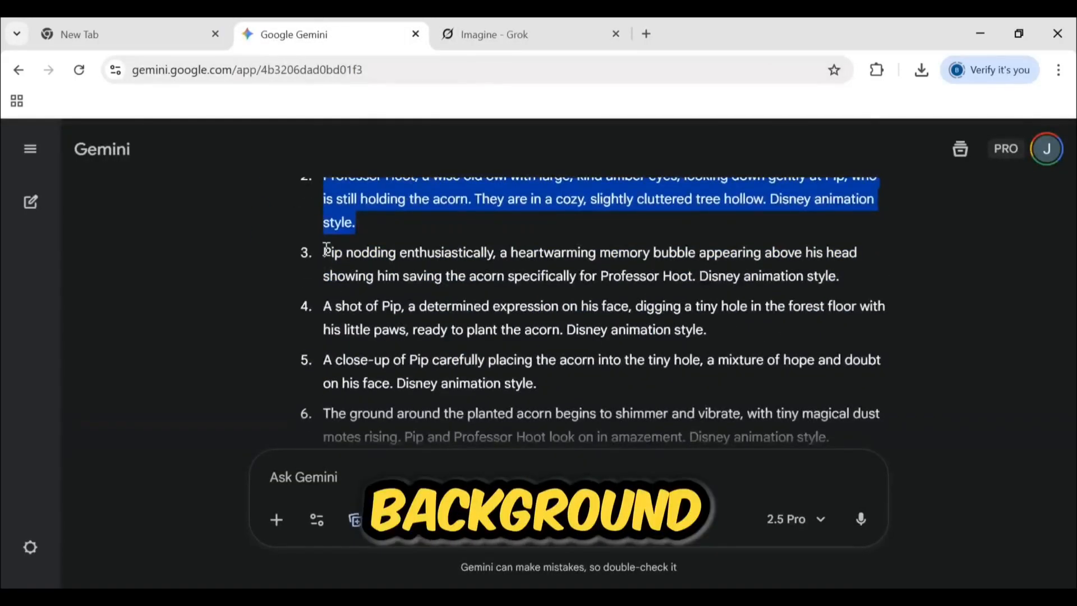
drag(325, 251, 793, 272)
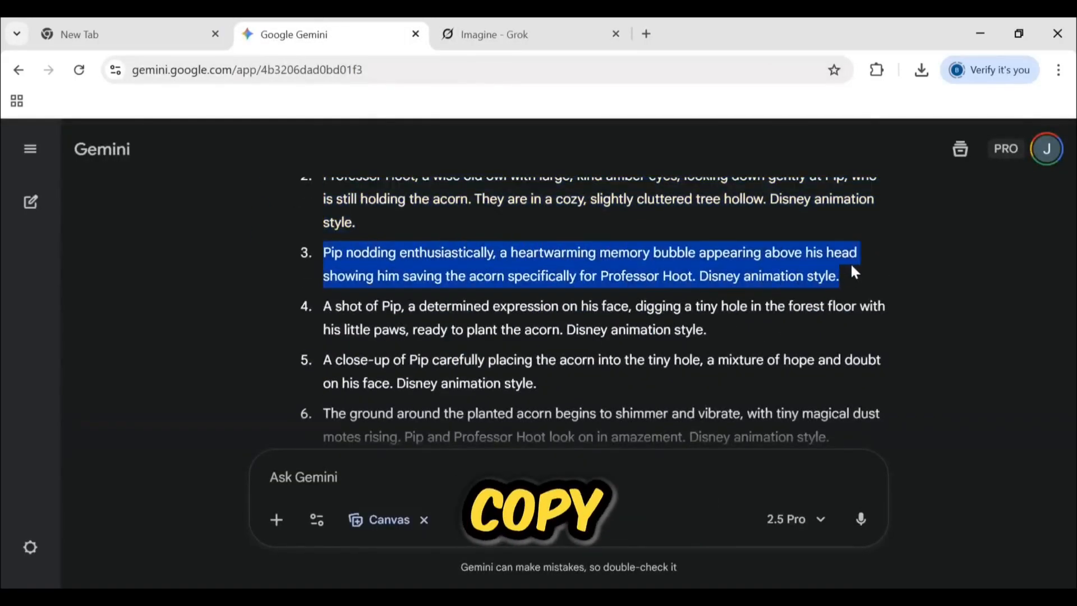
Generate a video from the still image of the pasted owl frame using the copied memory-bubble prompt in Grok, and download it
click(487, 41)
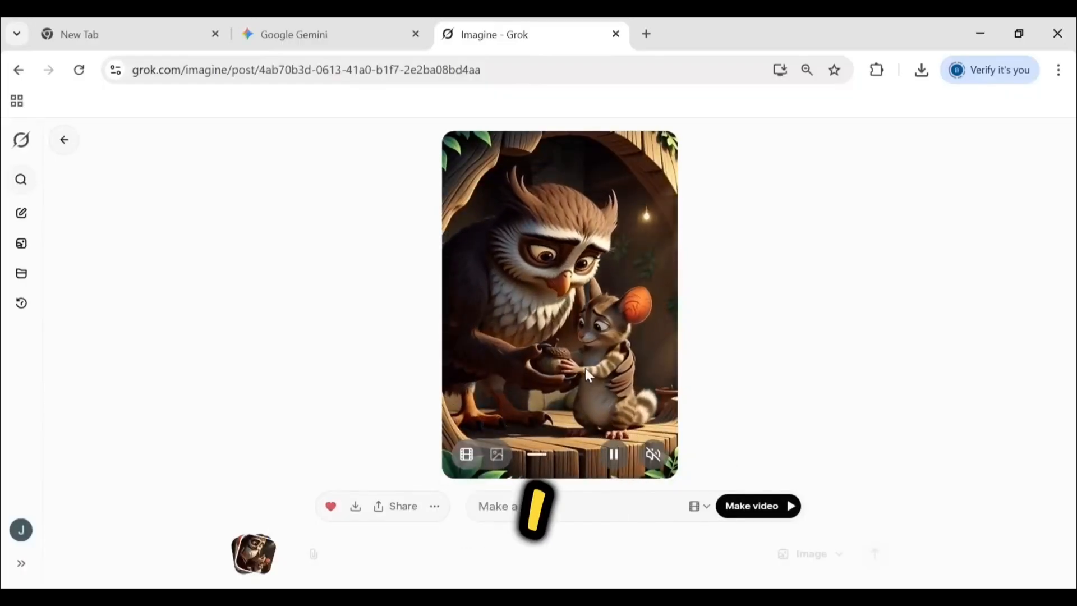
click(615, 457)
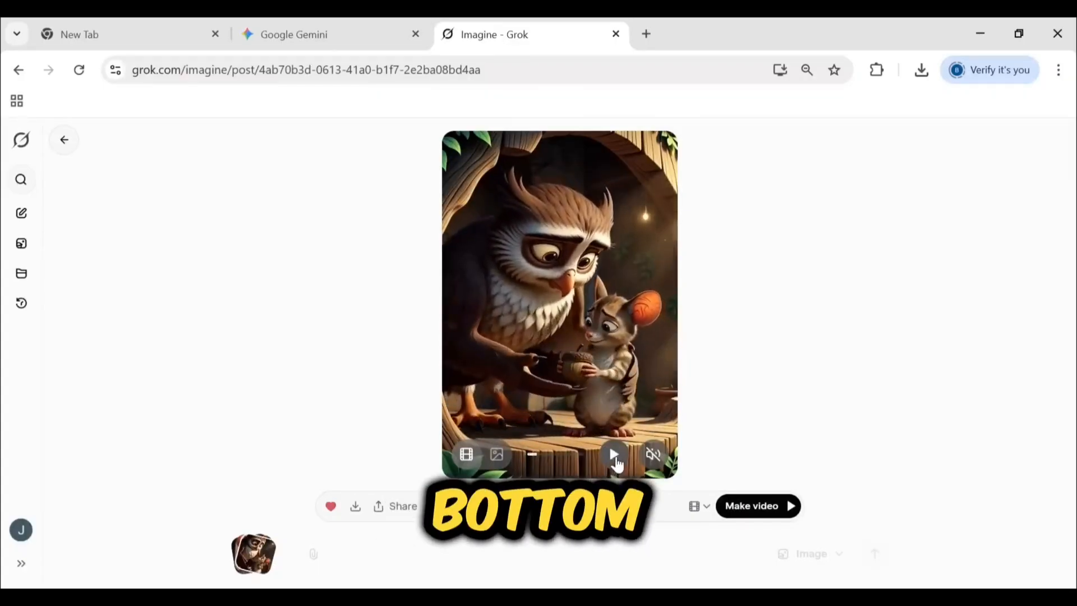
click(497, 455)
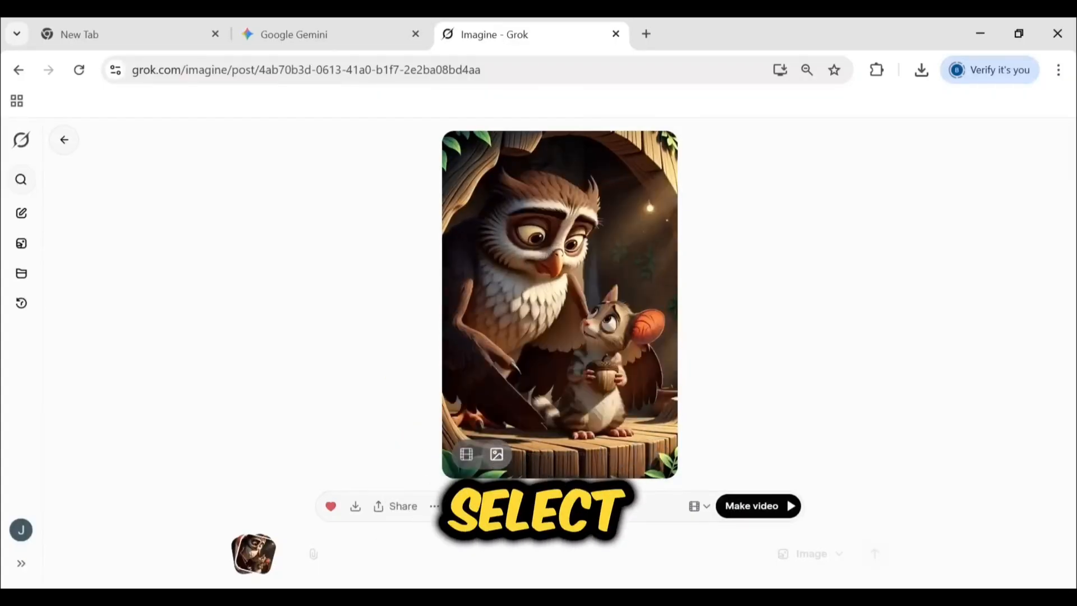
key(ctrl+v)
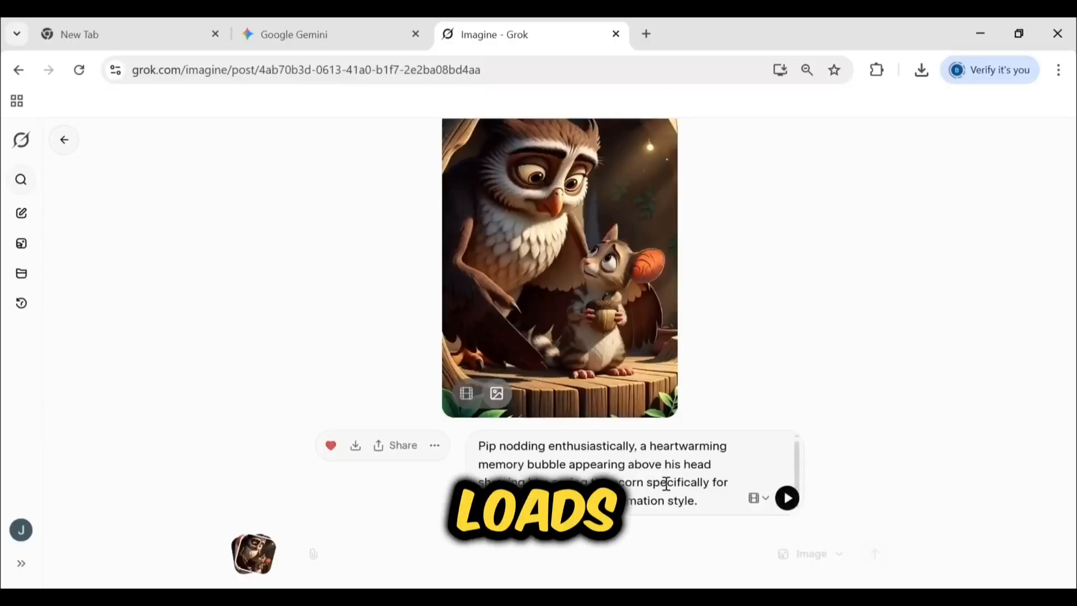
click(787, 498)
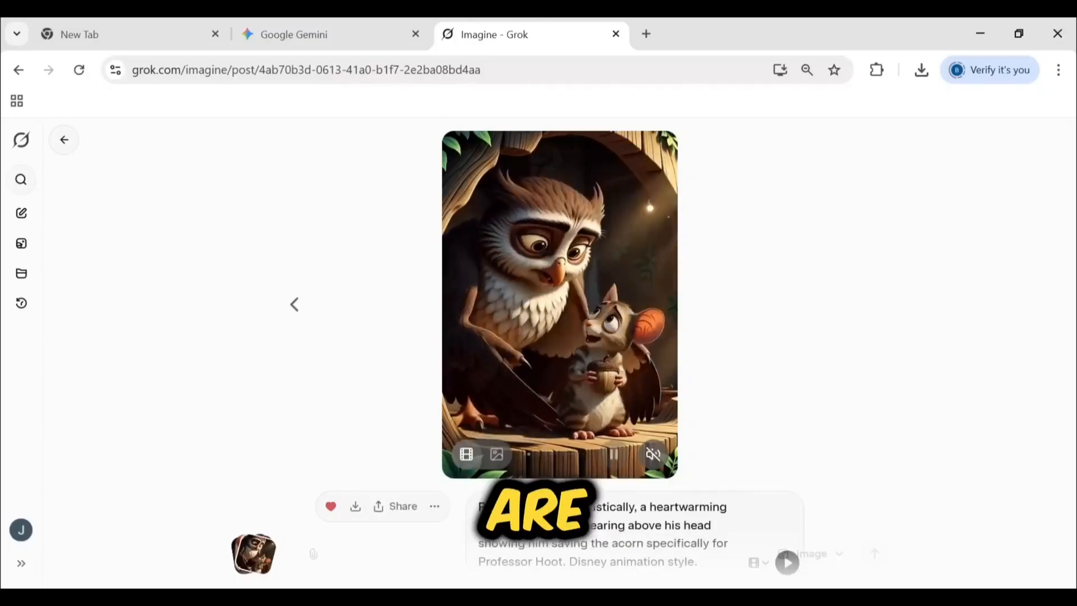
click(366, 503)
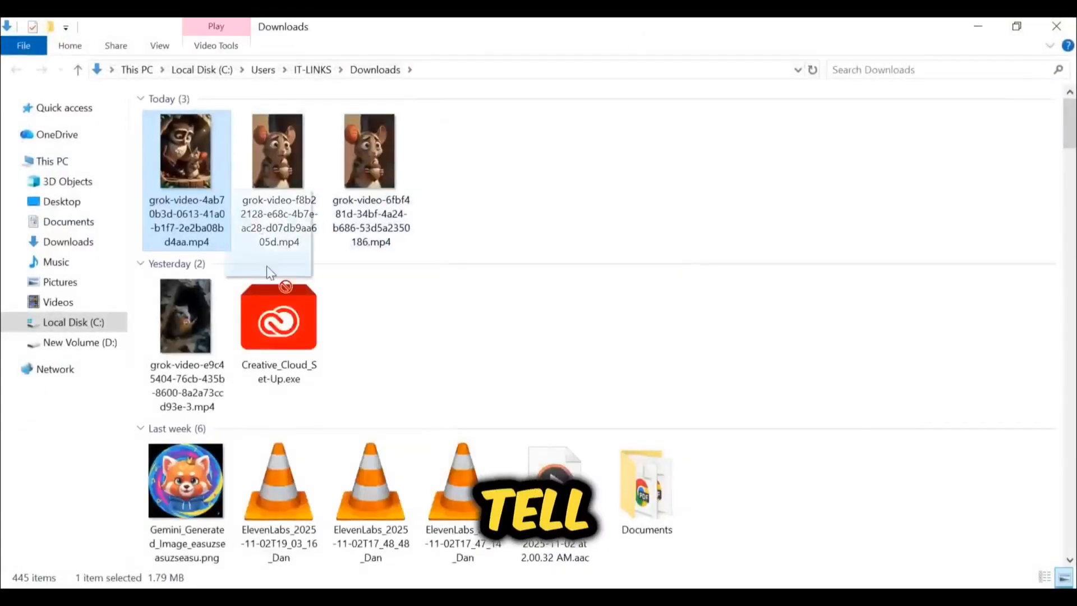
Add the downloaded memory-bubble video to the CapCut timeline after the owl clip and play the sequence
drag(562, 588, 673, 487)
drag(353, 475, 778, 535)
click(531, 446)
key(space)
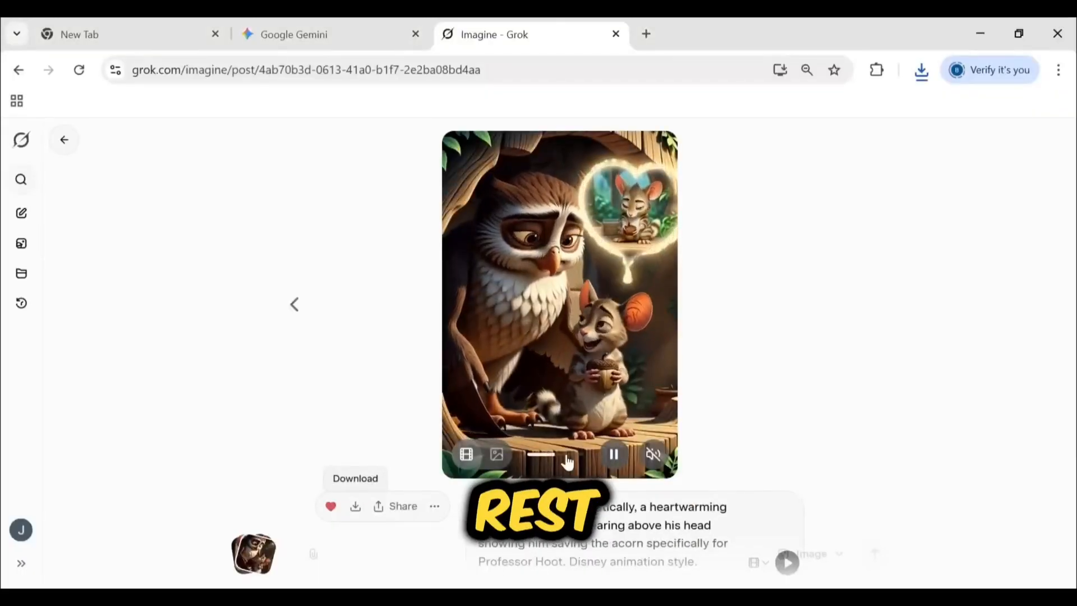
Pause the memory-bubble video in Grok on its last frame, copy that frame and return to the Imagine favorites
click(611, 452)
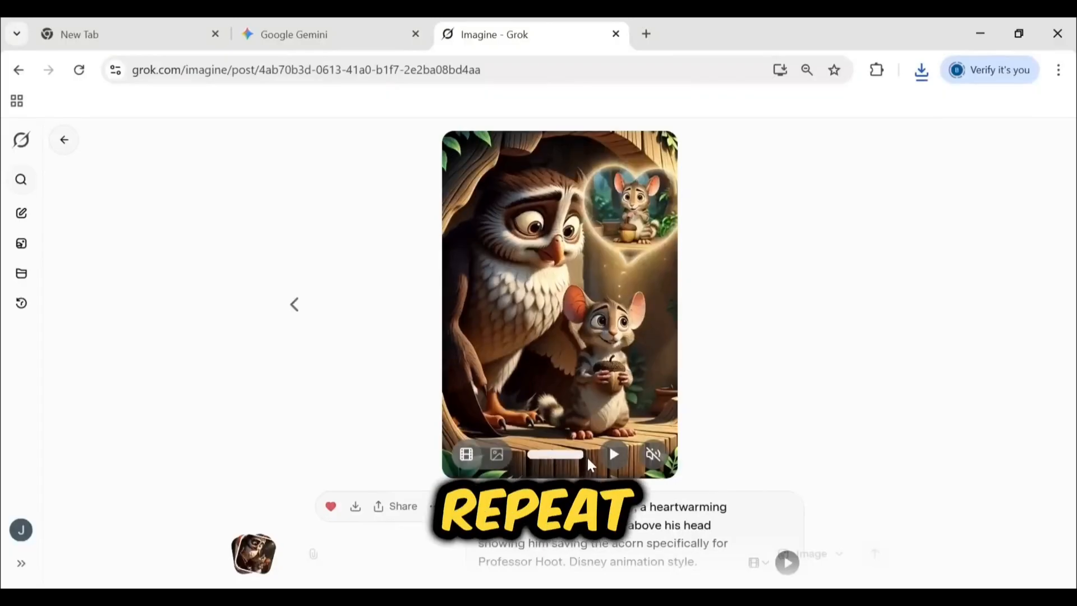
right_click(561, 336)
click(608, 181)
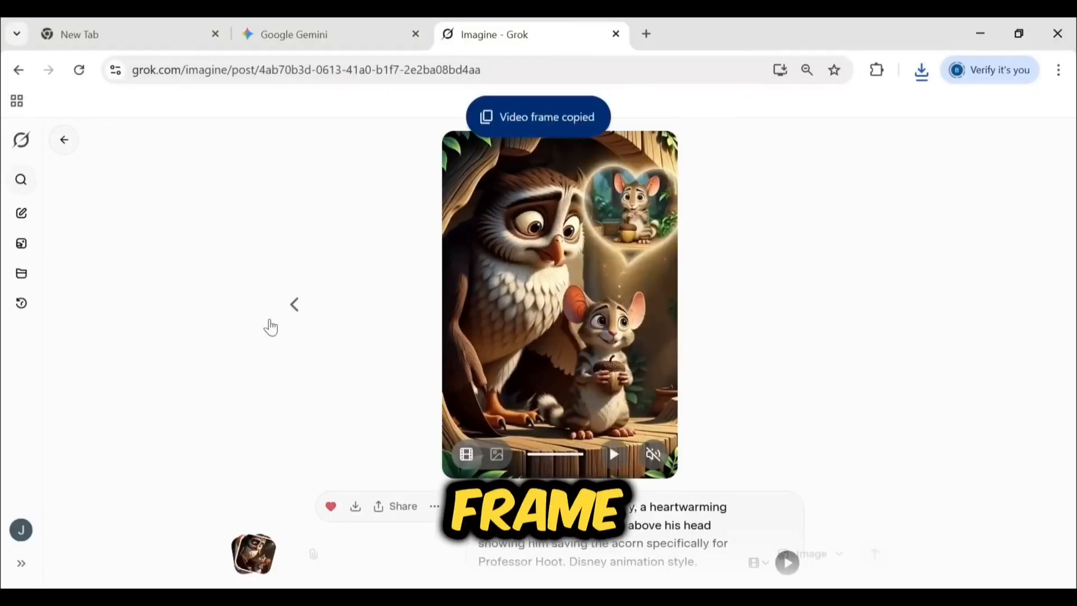
click(76, 140)
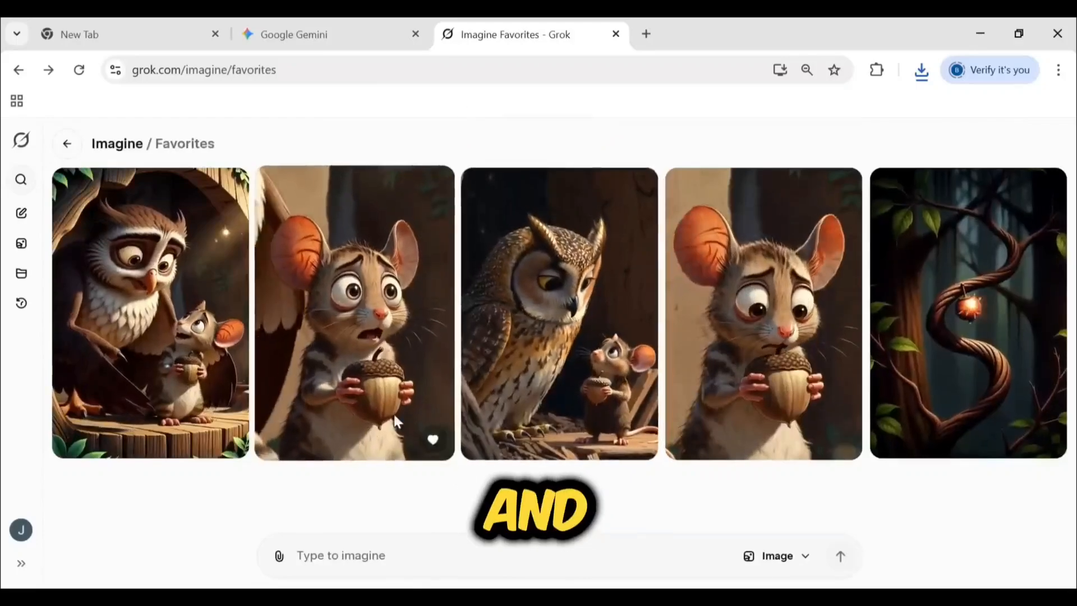
Turn off Enable Automatic Video Generation in Grok's Behavior settings and close the settings
click(21, 564)
click(22, 563)
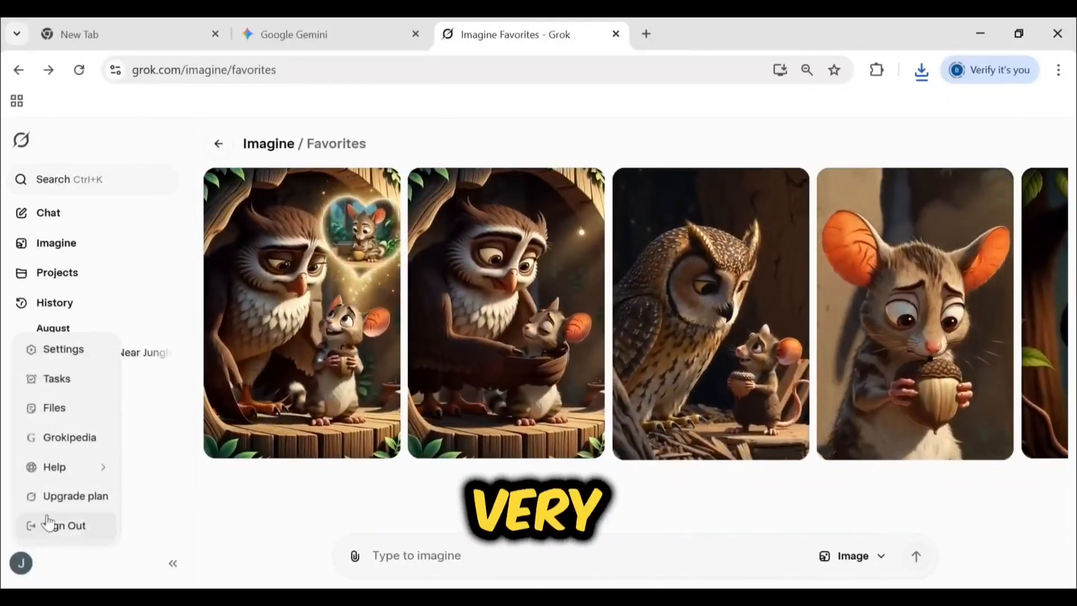
click(58, 350)
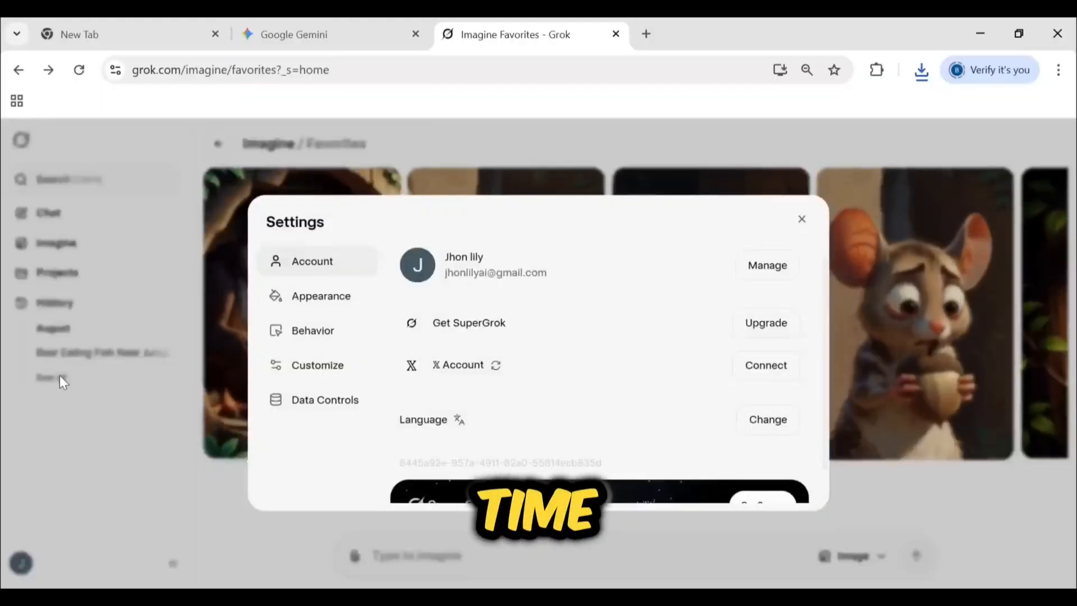
click(325, 332)
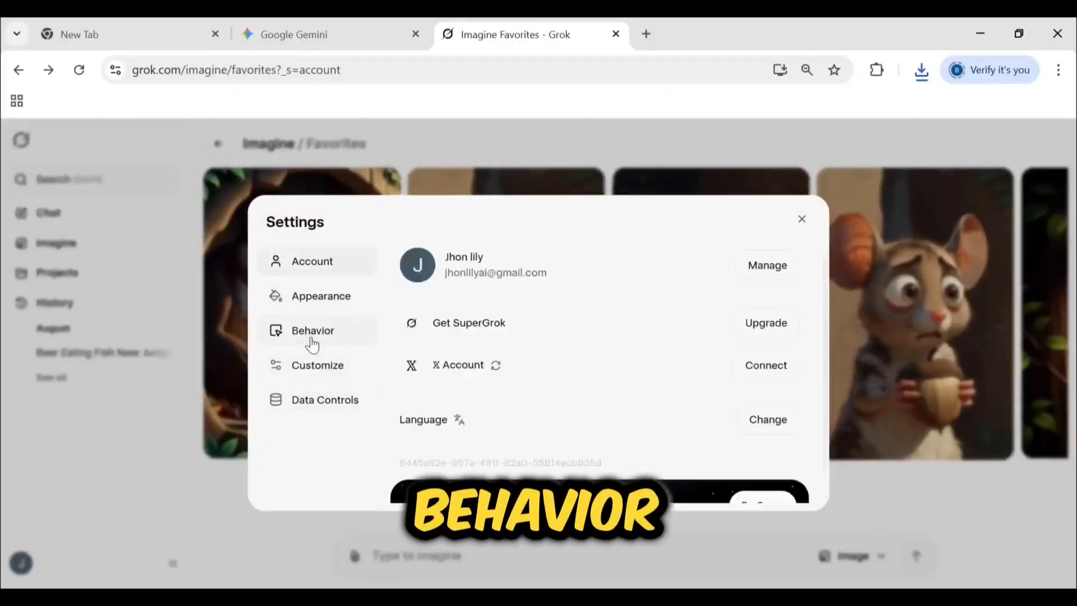
click(312, 337)
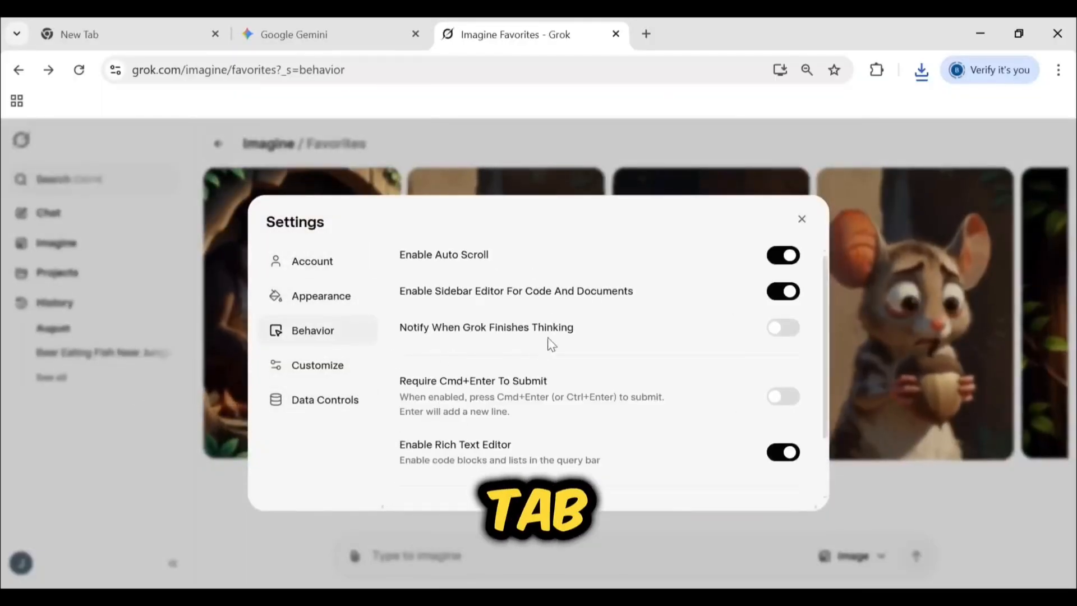
scroll(611, 348, down, 2)
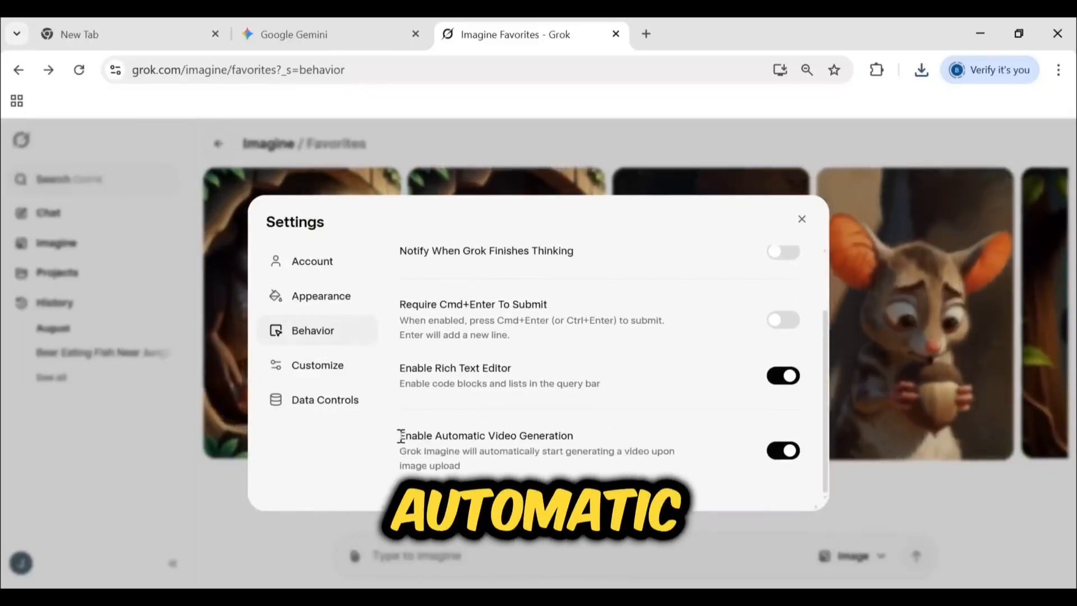
drag(471, 435, 573, 432)
click(671, 477)
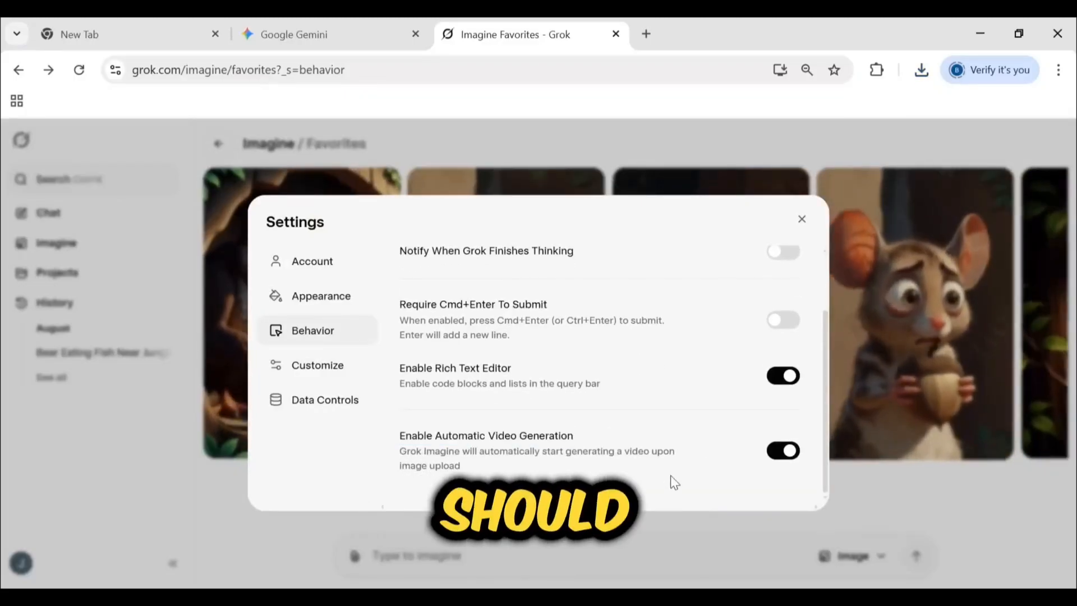
click(777, 461)
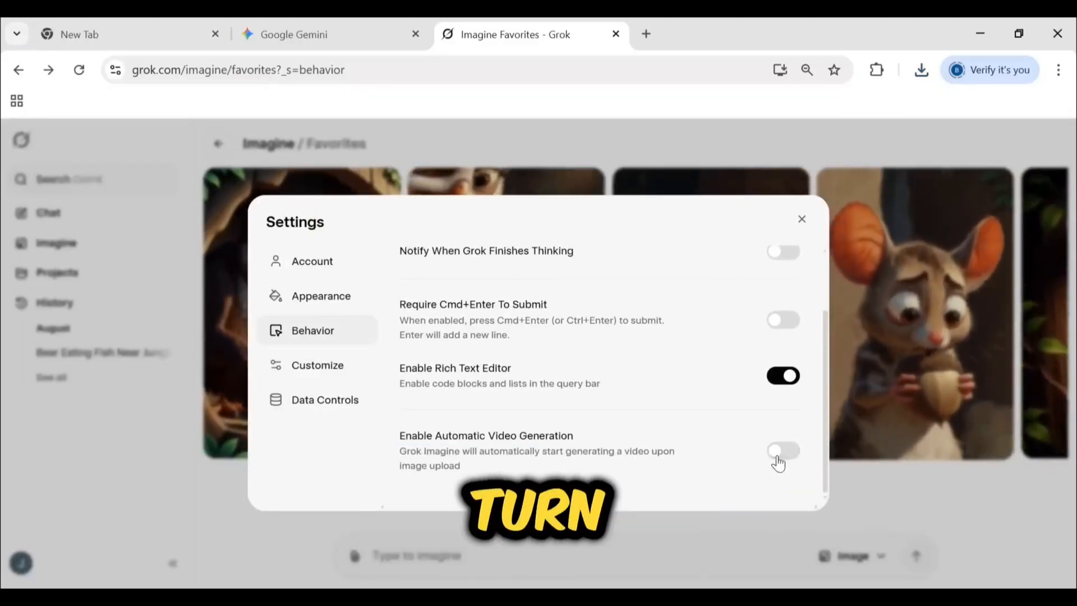
click(802, 218)
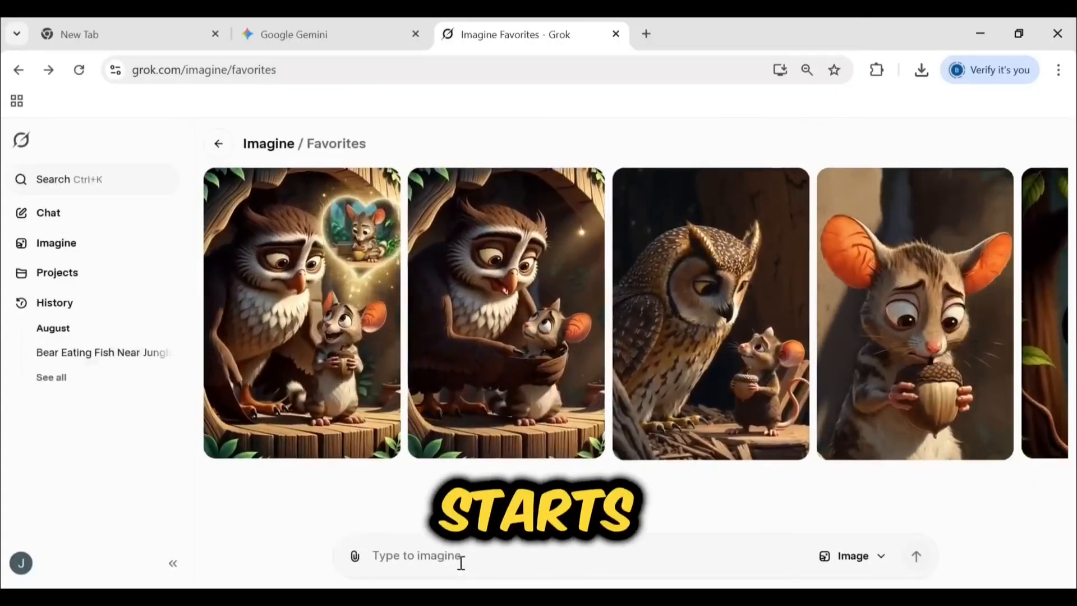
Add the copied memory-bubble frame to Grok Imagine and start making a video from it
click(459, 560)
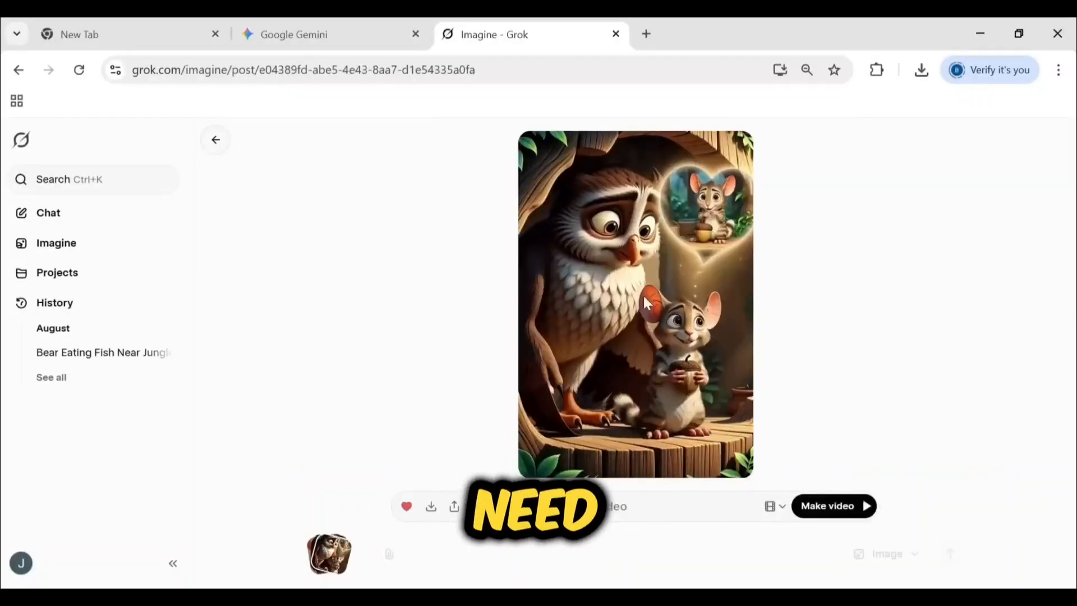
click(834, 506)
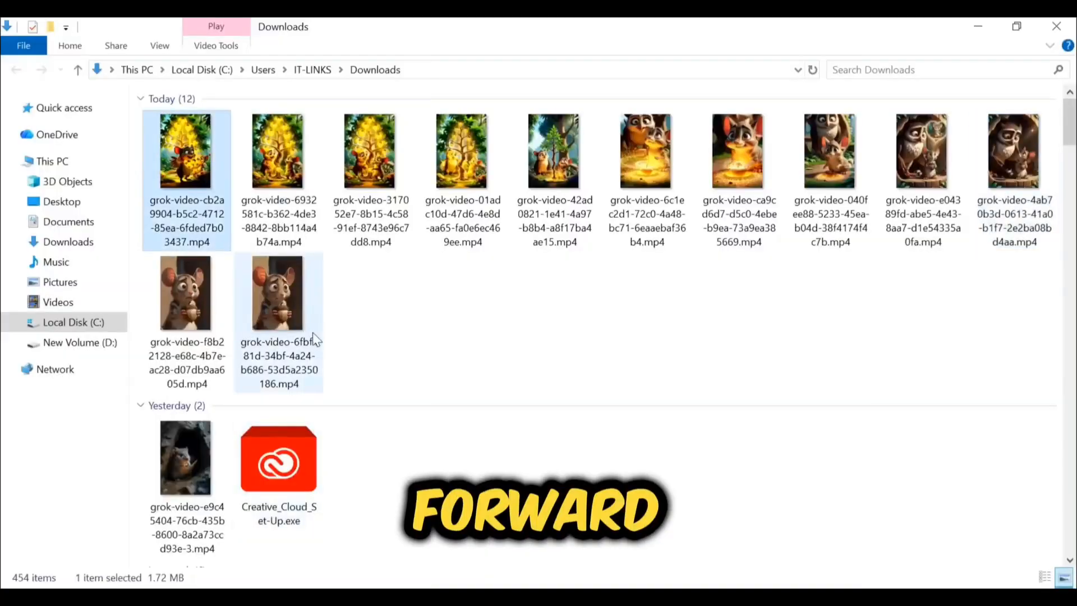
Look over today's downloaded Grok video clips in the Downloads folder
drag(301, 314, 331, 319)
click(426, 338)
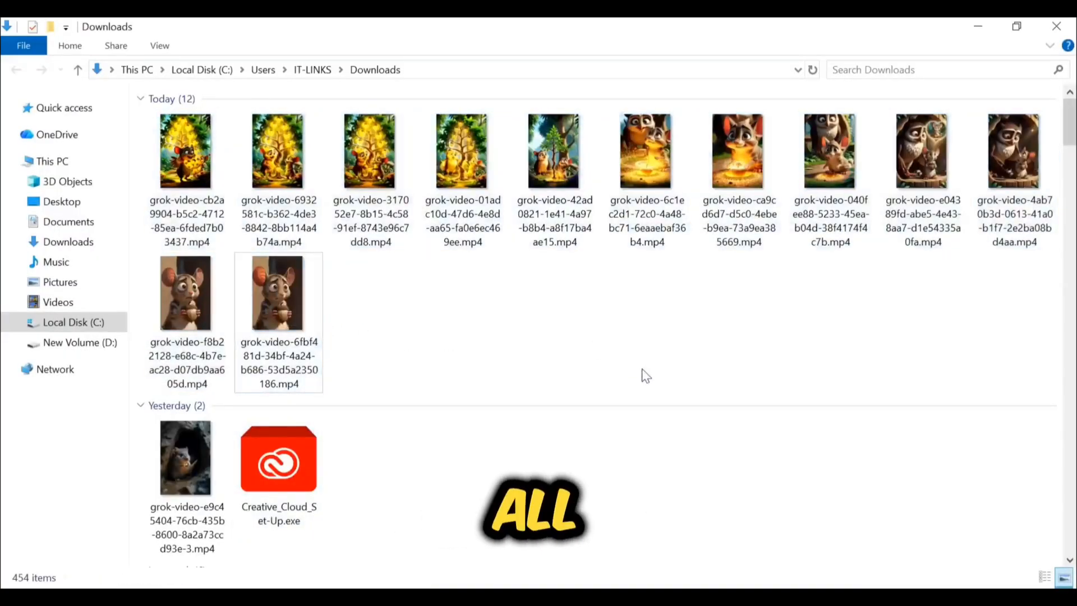
click(202, 138)
shift+click(303, 303)
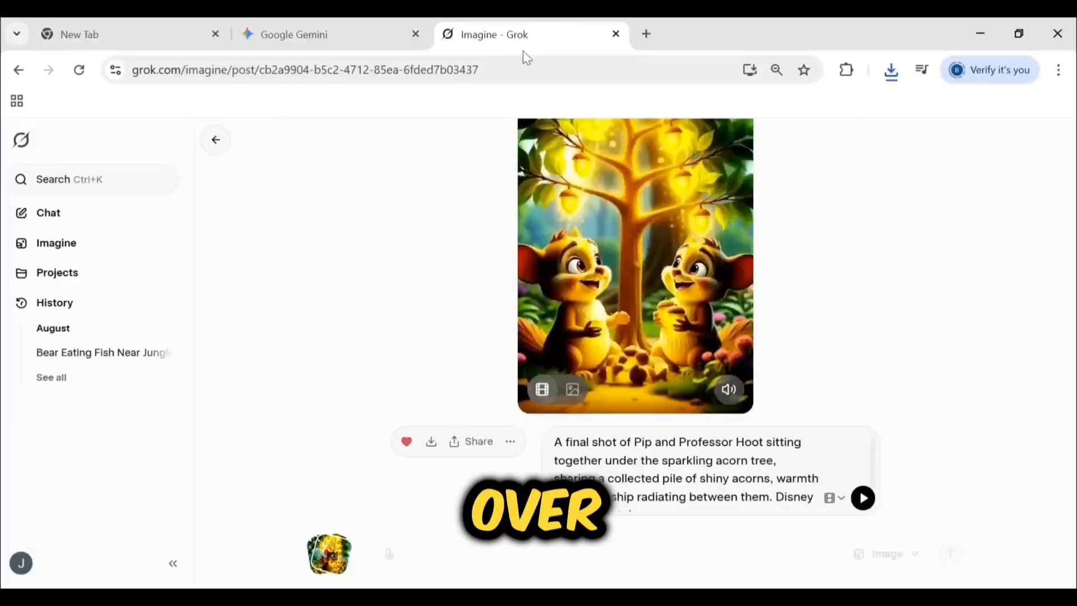
Open Google AI Studio in a new browser tab, go to its Gemini speech generation playground and choose single-speaker audio
click(645, 34)
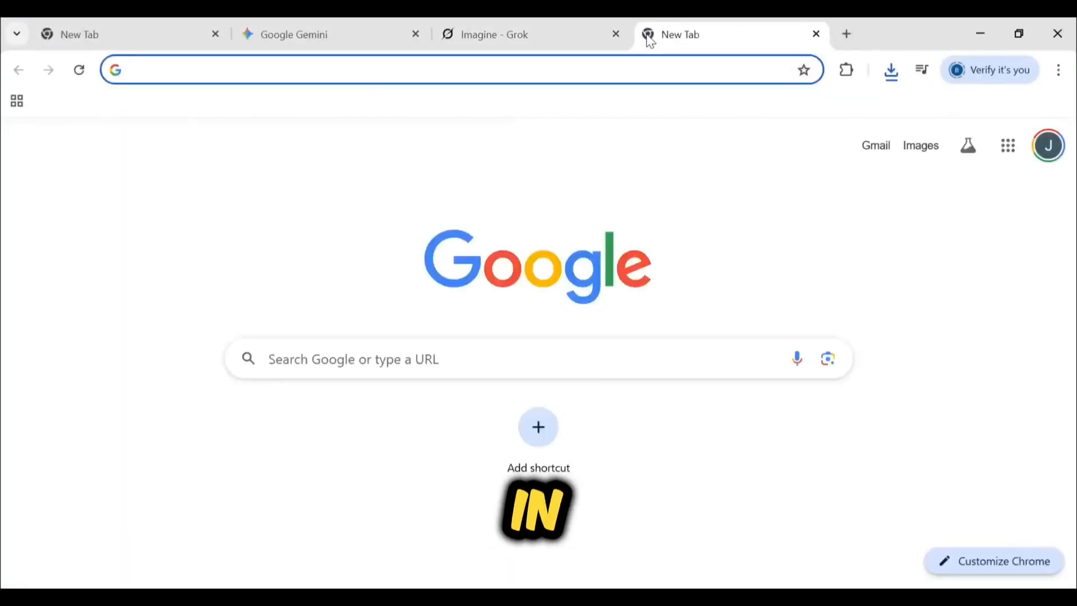
text(google ai studio)
key(Return)
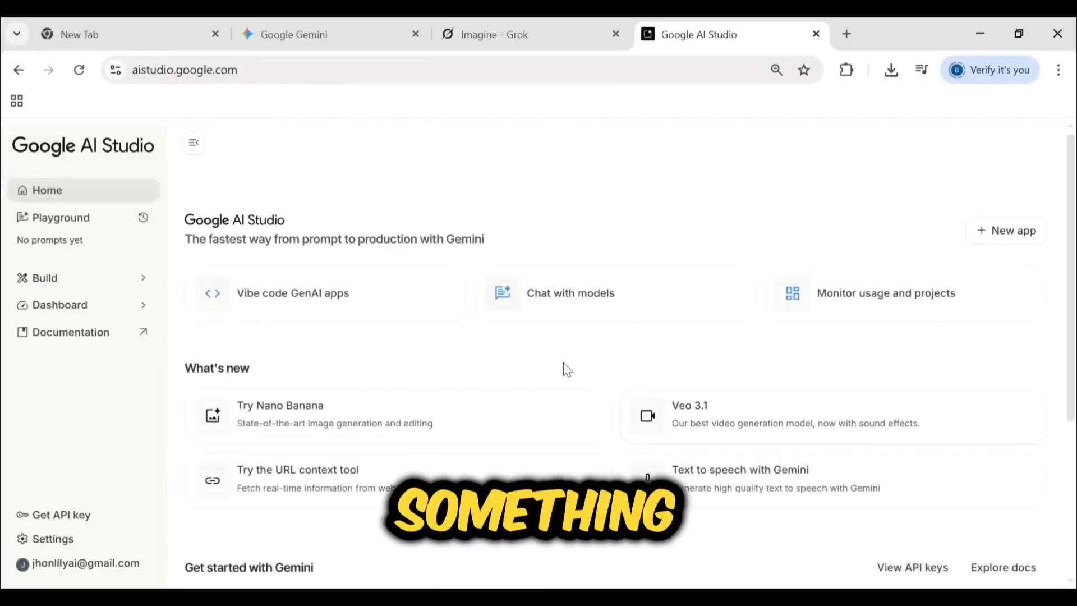
scroll(695, 323, down, 3)
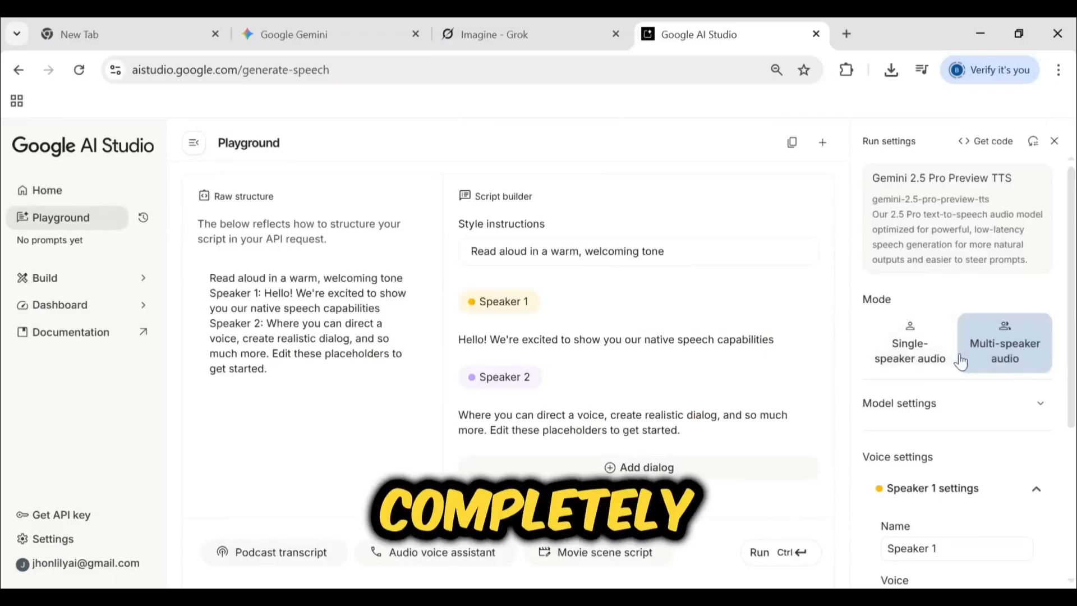
click(900, 359)
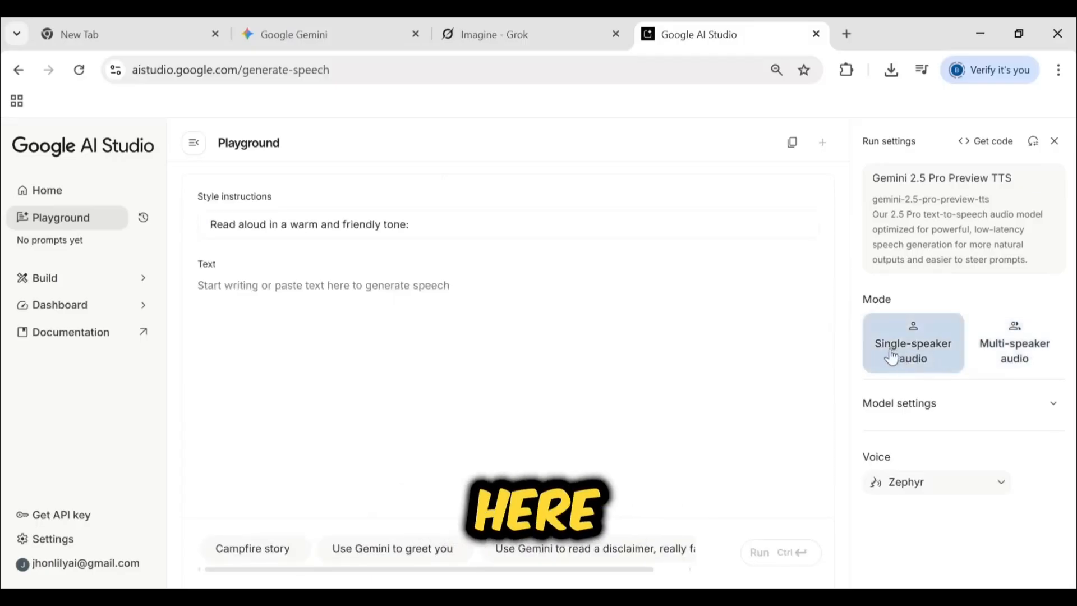